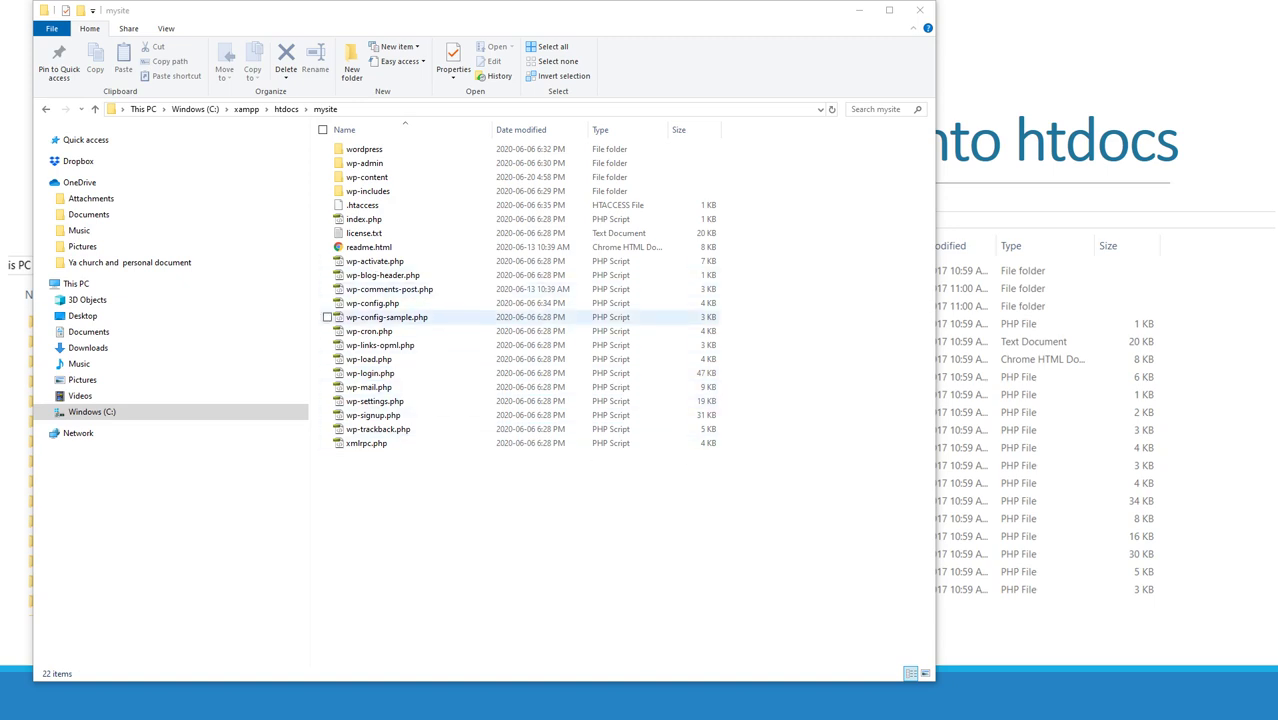
Step: Open the wp-admin folder inside mysite, review its files, and select the mysite\wp-admin part of the folder path
double_click(364, 163)
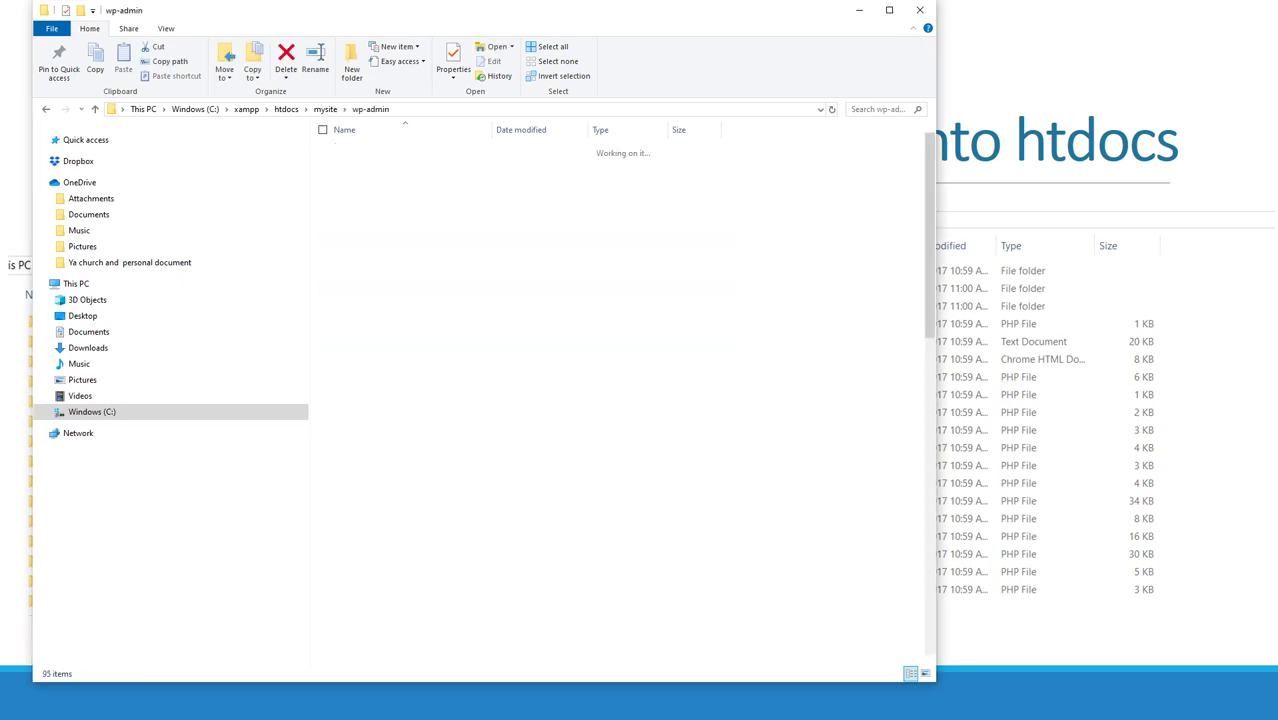
scroll(420, 476, down, 15)
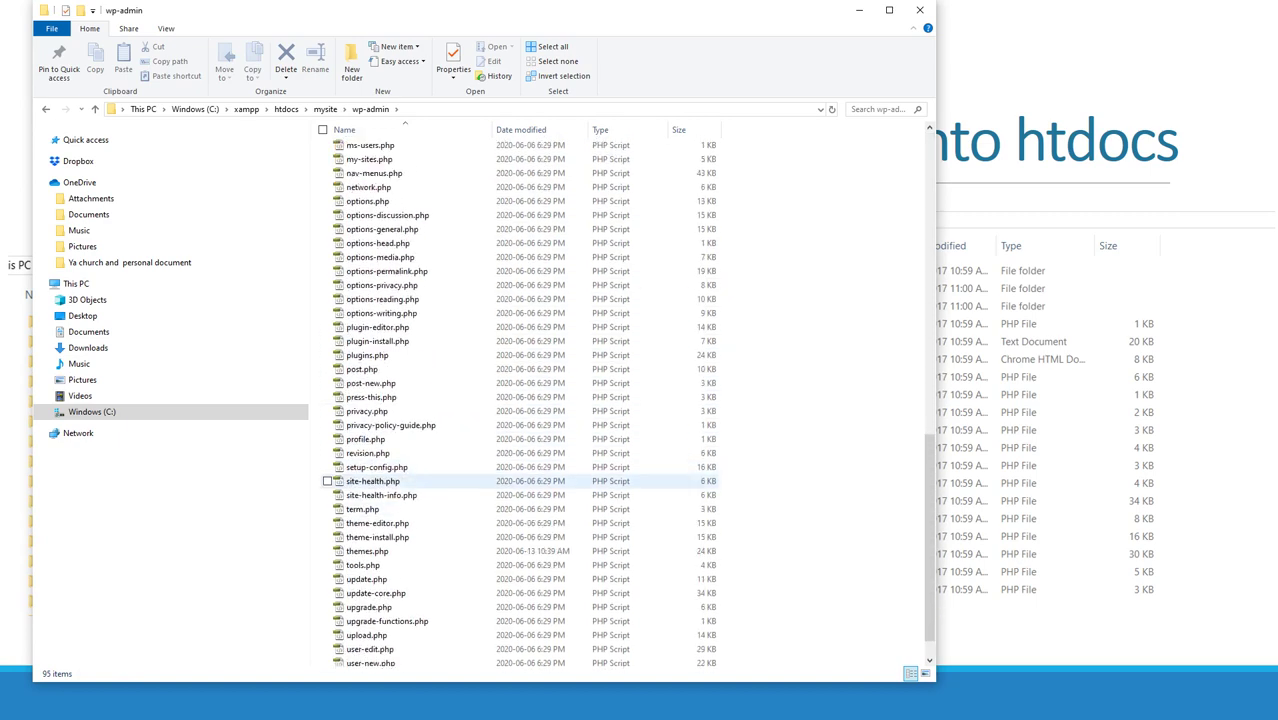
scroll(420, 400, up, 15)
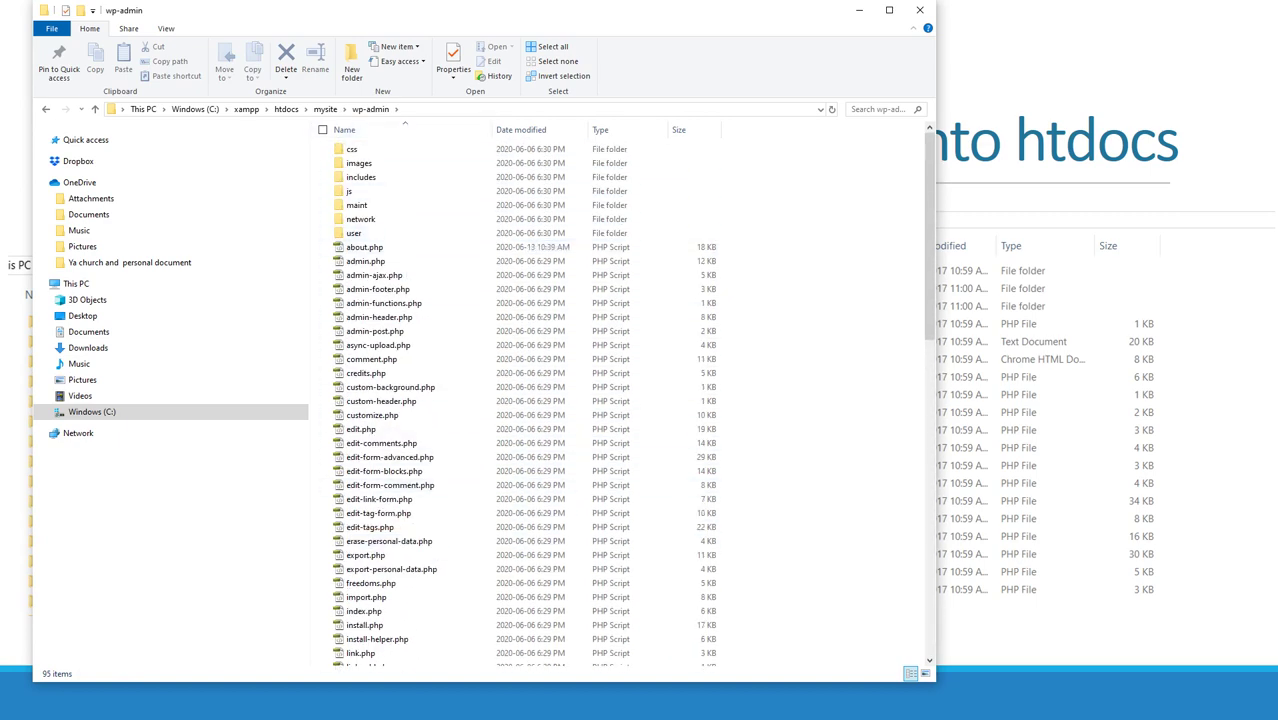
click(600, 109)
drag(186, 109, 251, 109)
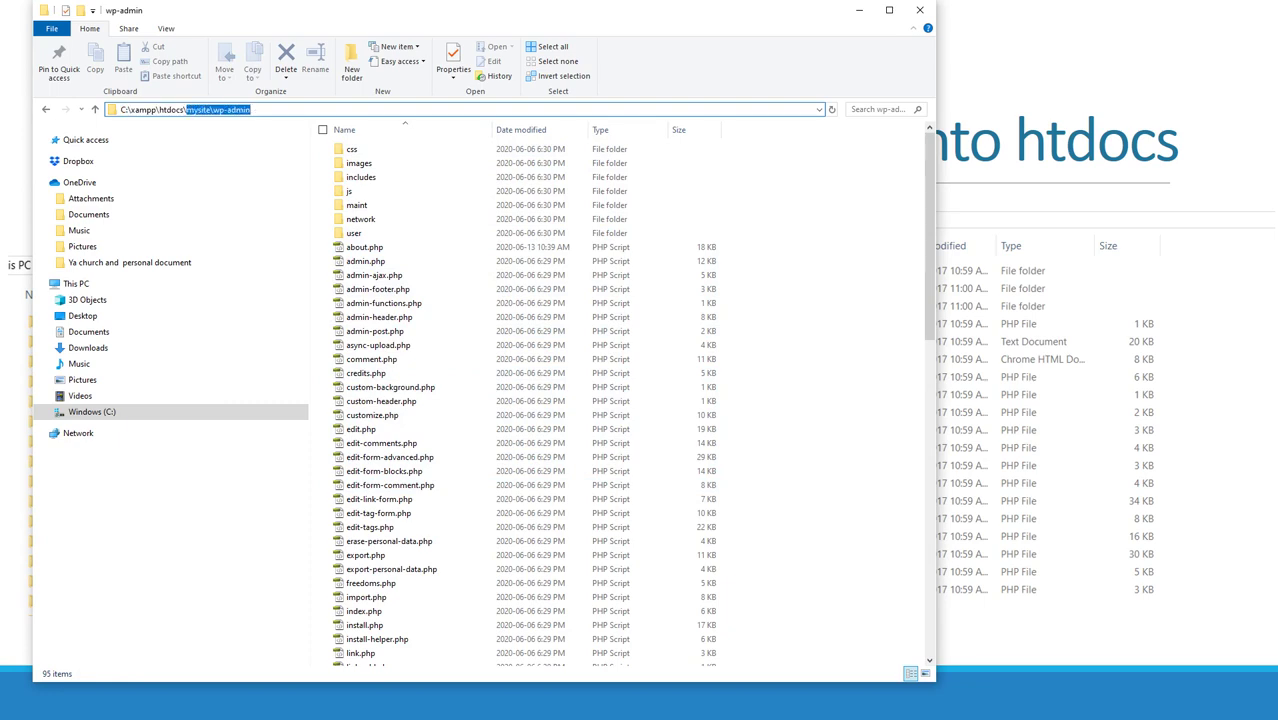
Step: Launch Google Chrome by searching for "chr"
key(super)
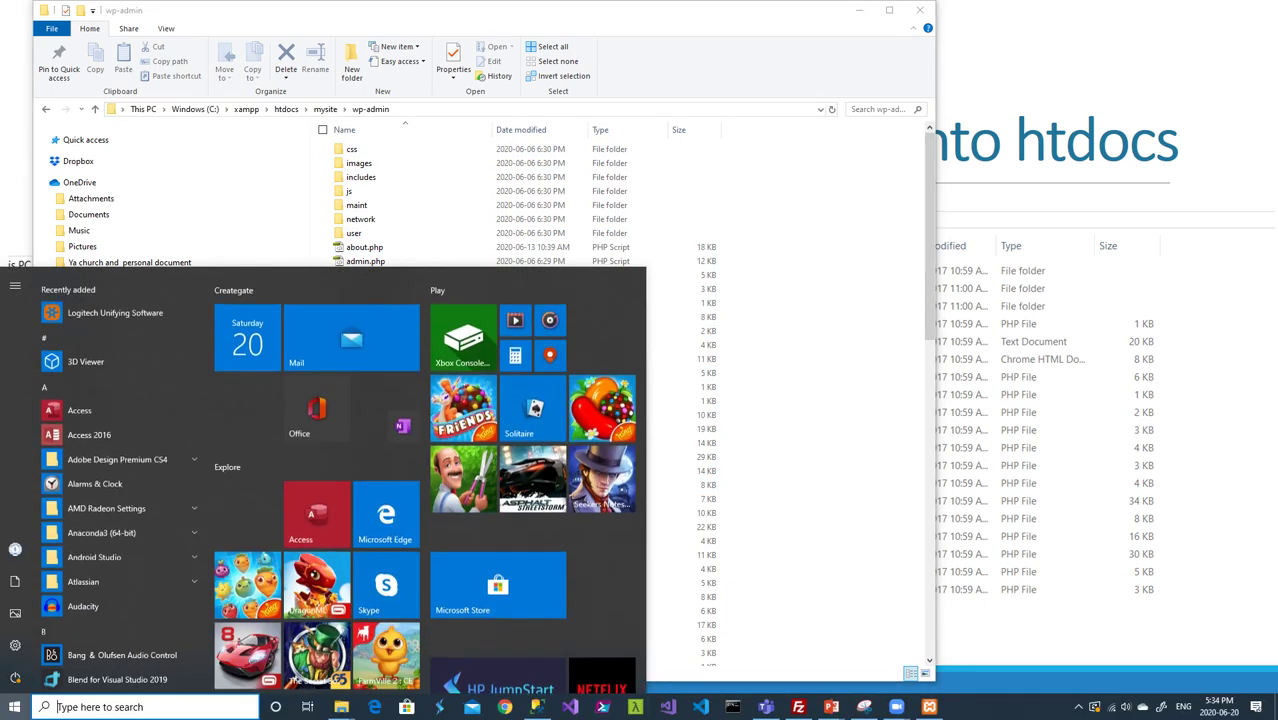
text(chr)
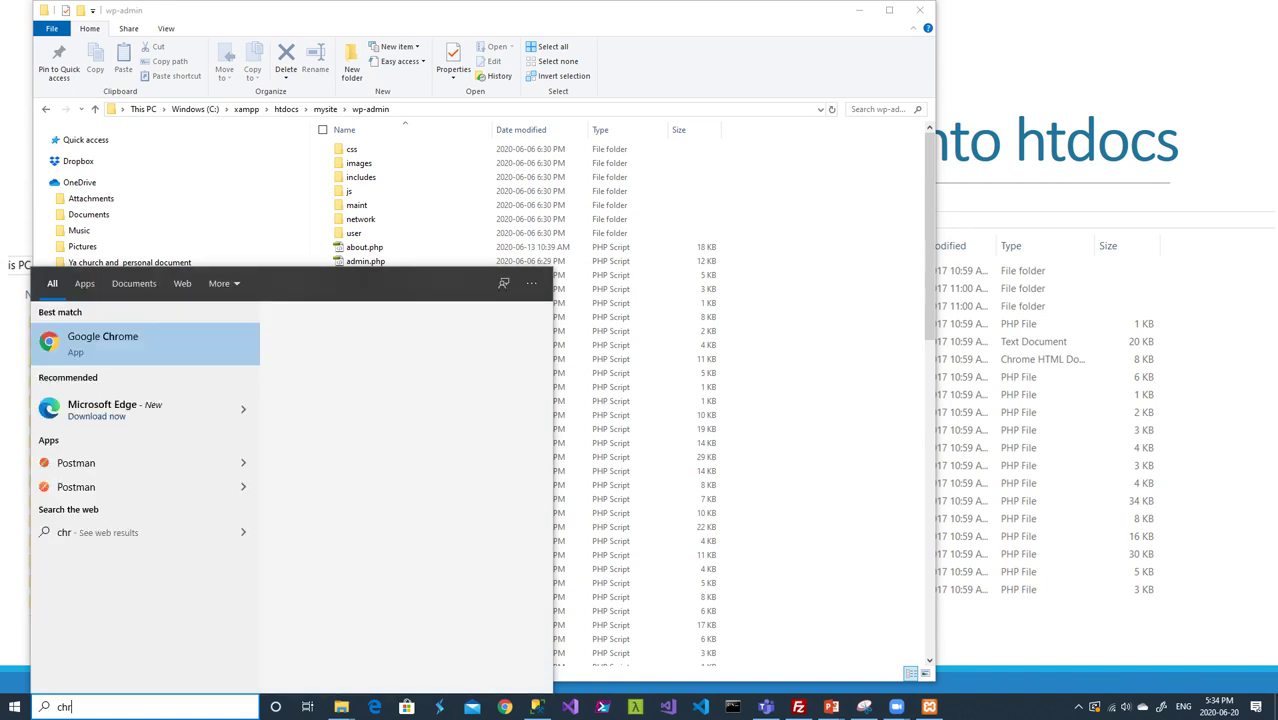
key(Return)
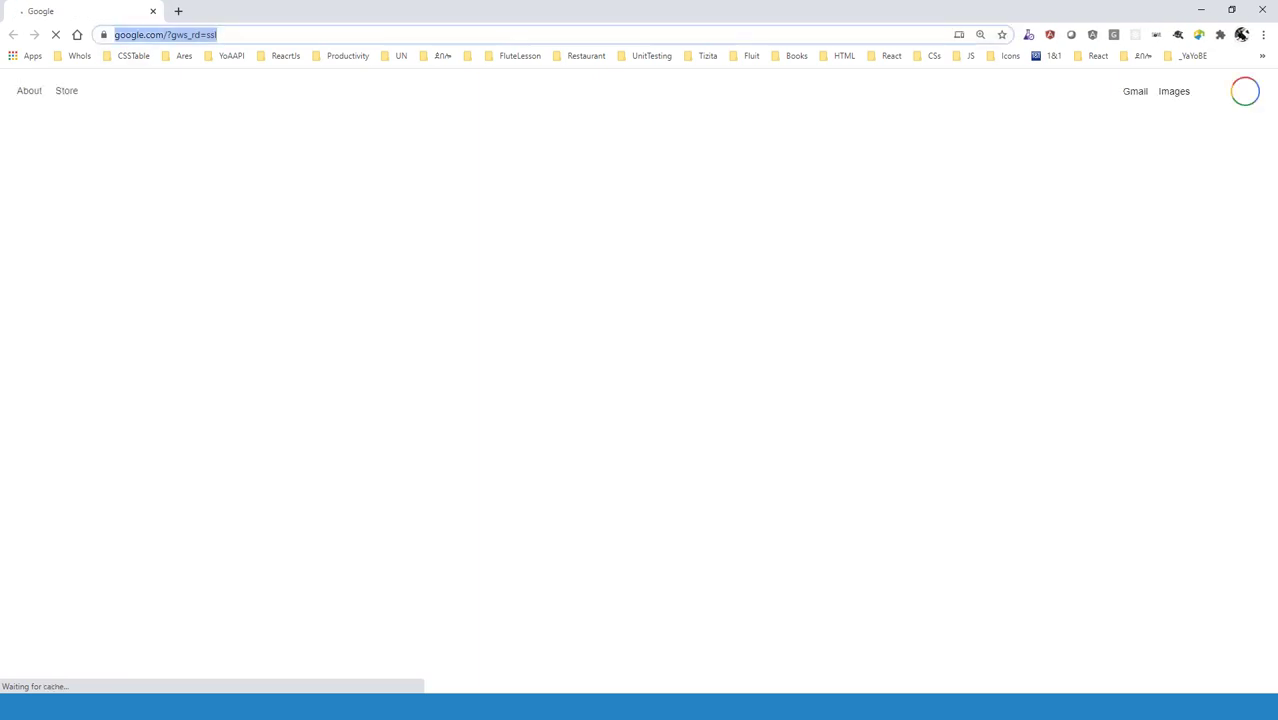
Step: Go to localhost:90/mysite/wp-admin and log in to WordPress with the prefilled credentials
text(localhost:)
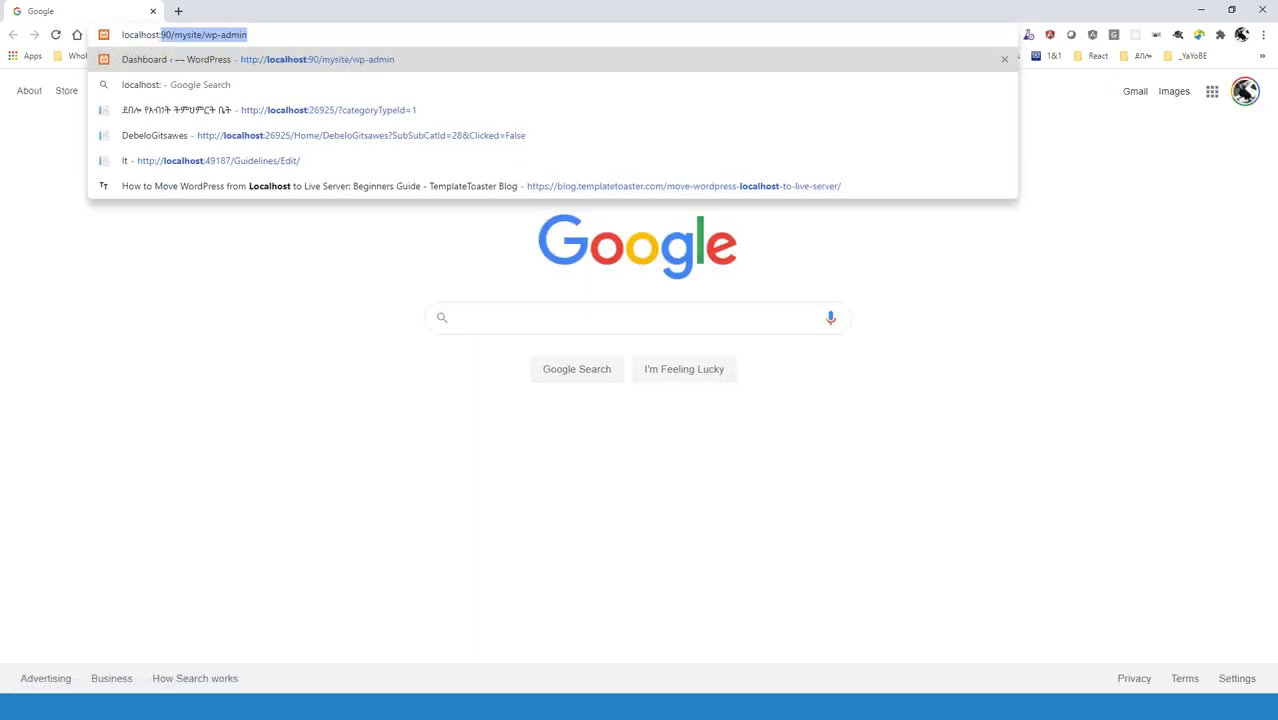
text(90/)
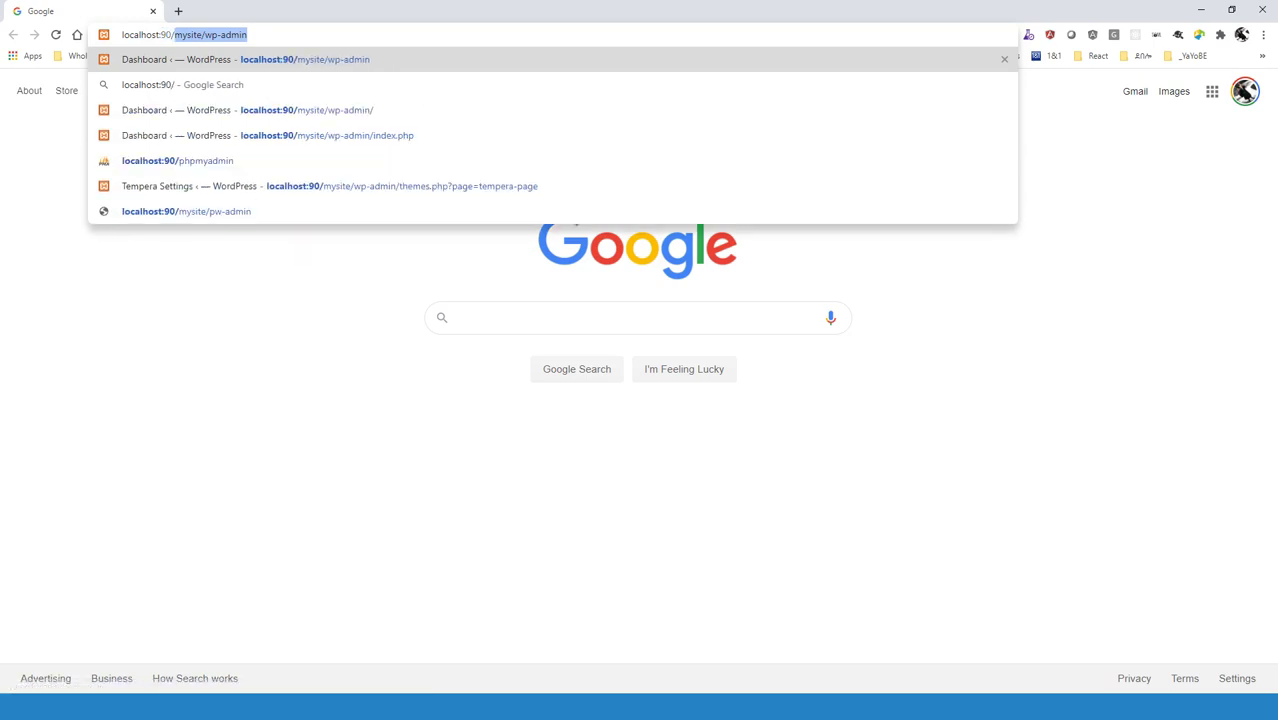
key(End)
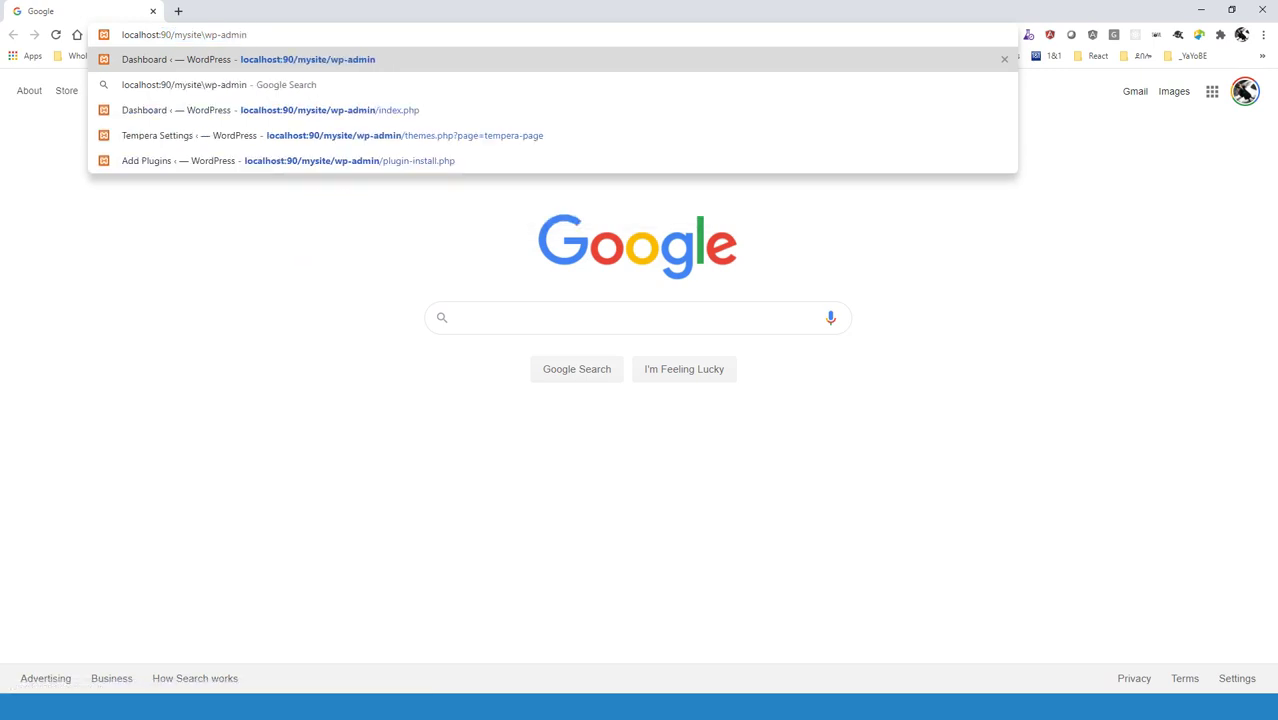
key(Left)
key(Left)
key(Left)
key(Left)
key(Left)
key(Left)
key(Left)
key(Left)
key(Escape)
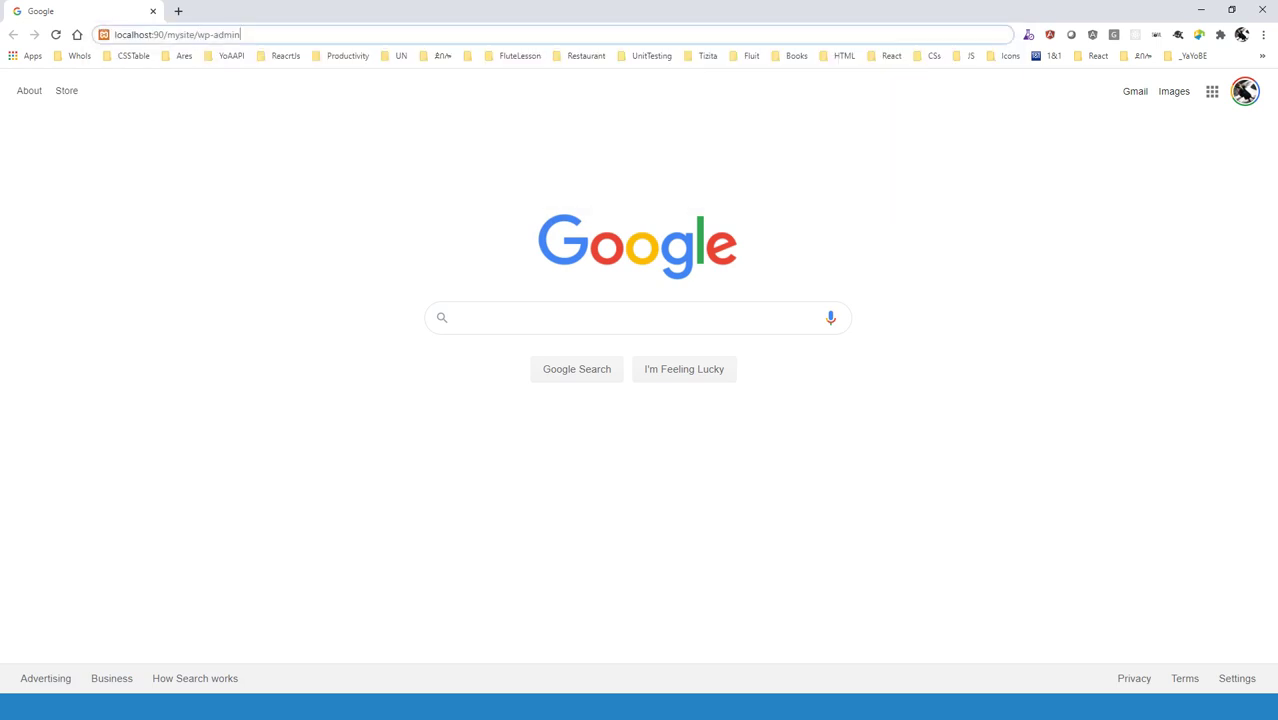
key(Return)
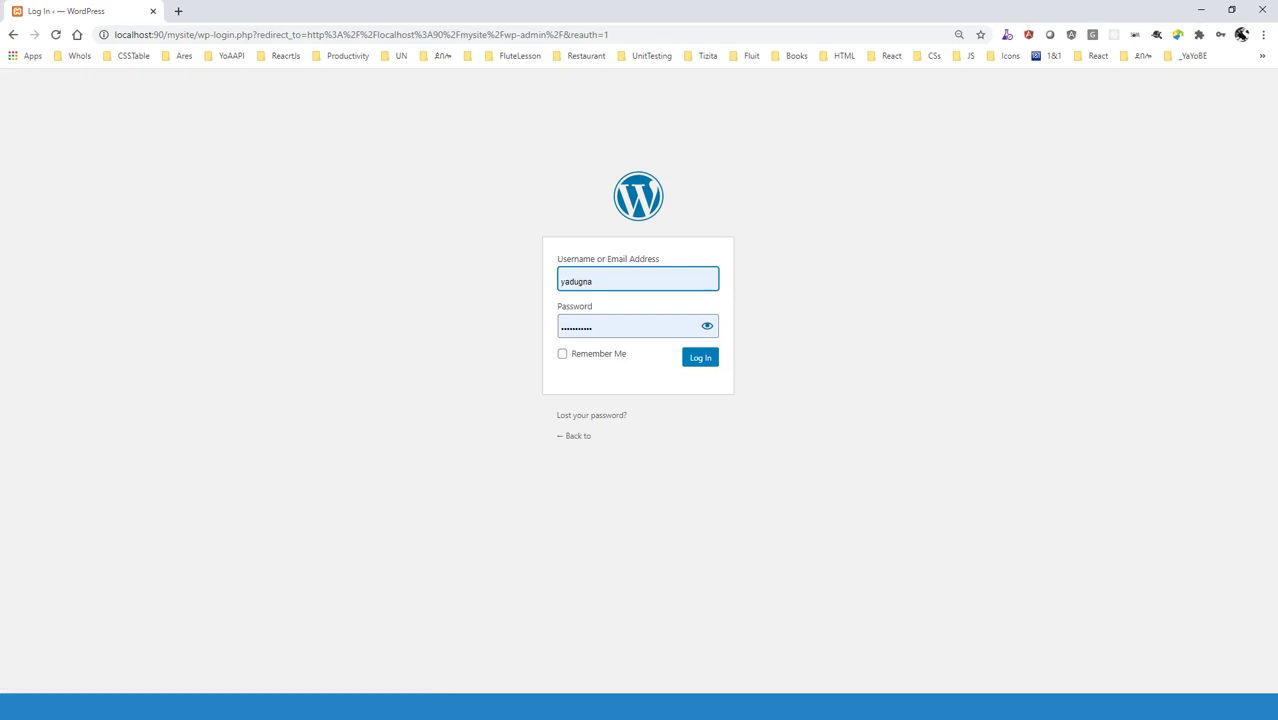
click(700, 357)
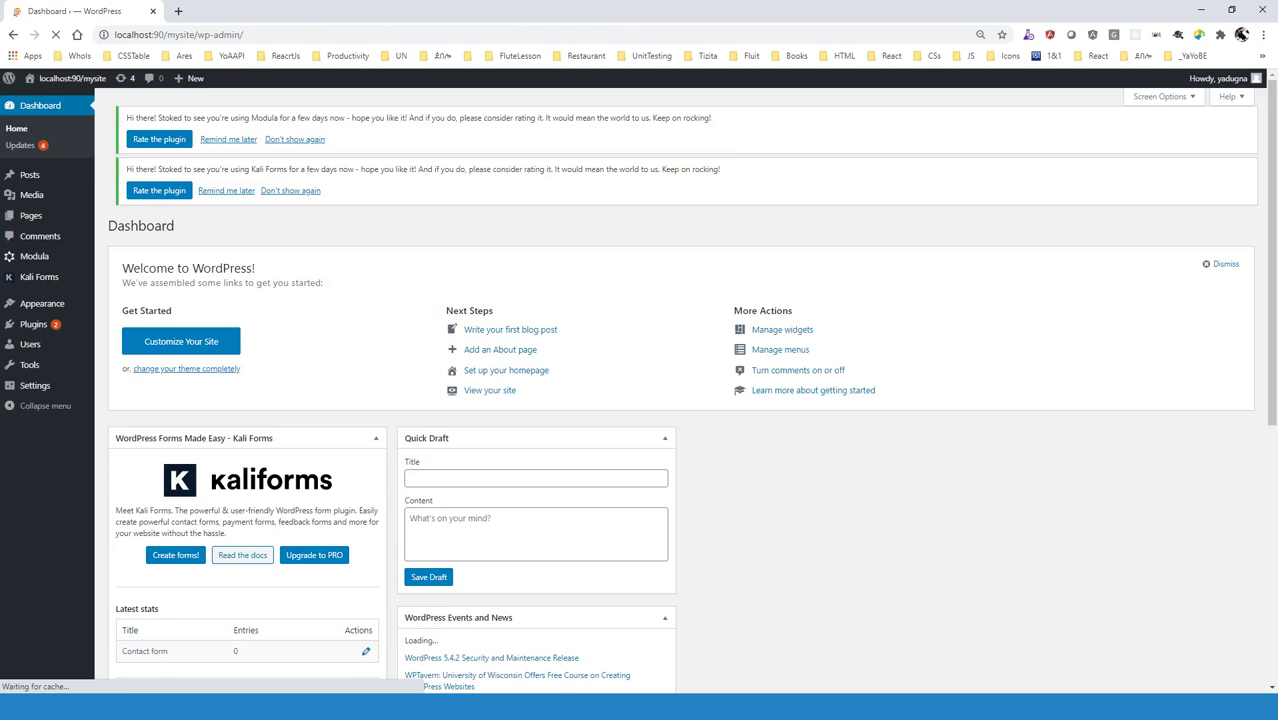
mouse_move(33, 324)
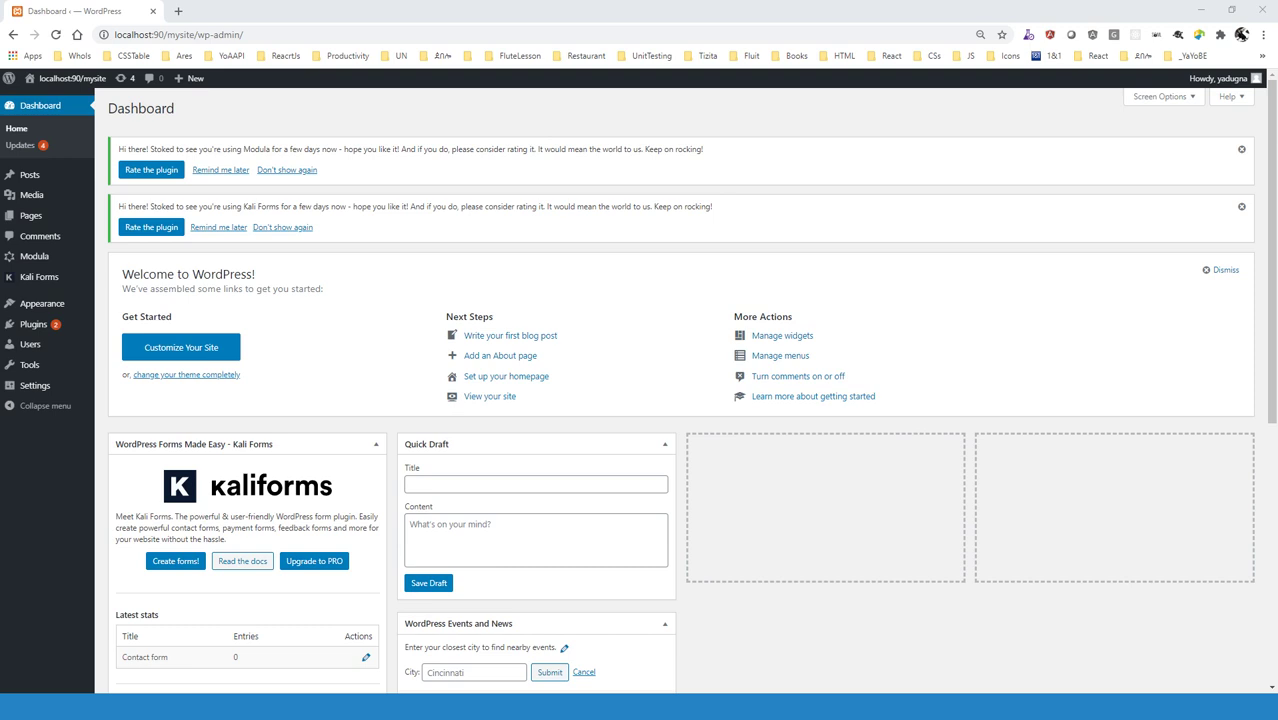
Step: Switch to the XAMPP Control Panel, open the MySQL admin page, and correct its address to localhost:90/phpmyadmin/
key(alt+Tab)
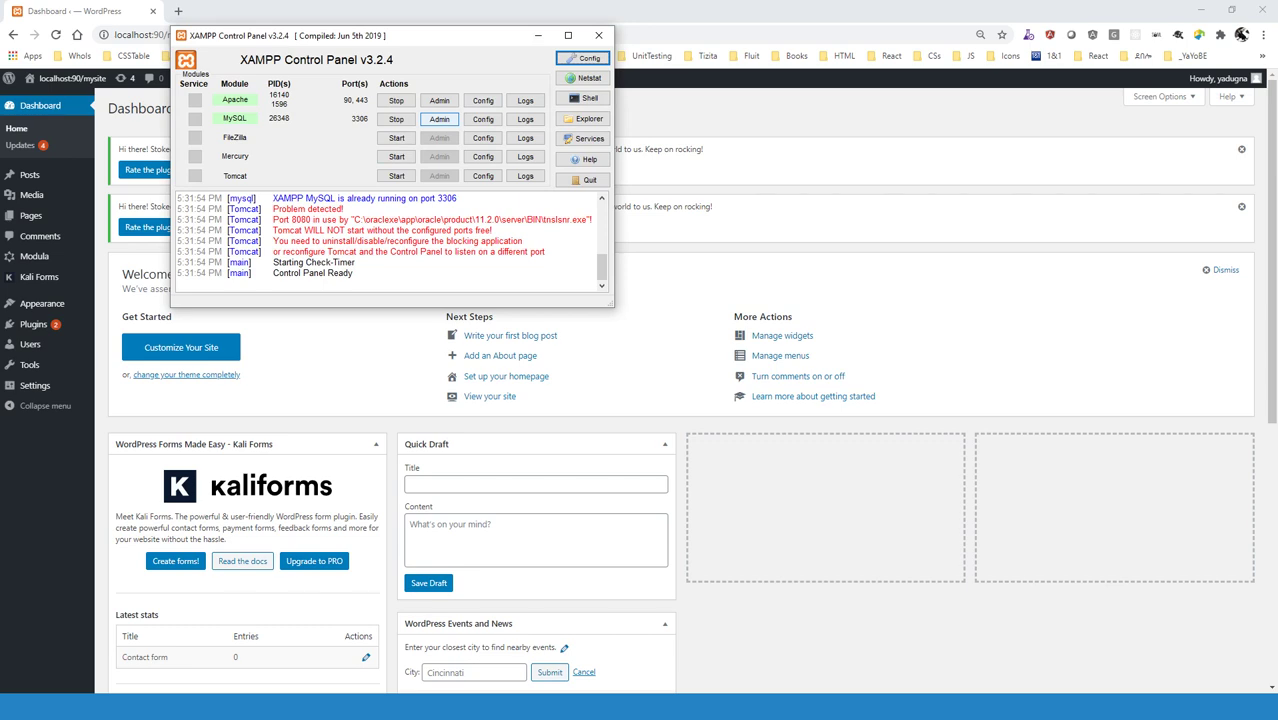
click(439, 119)
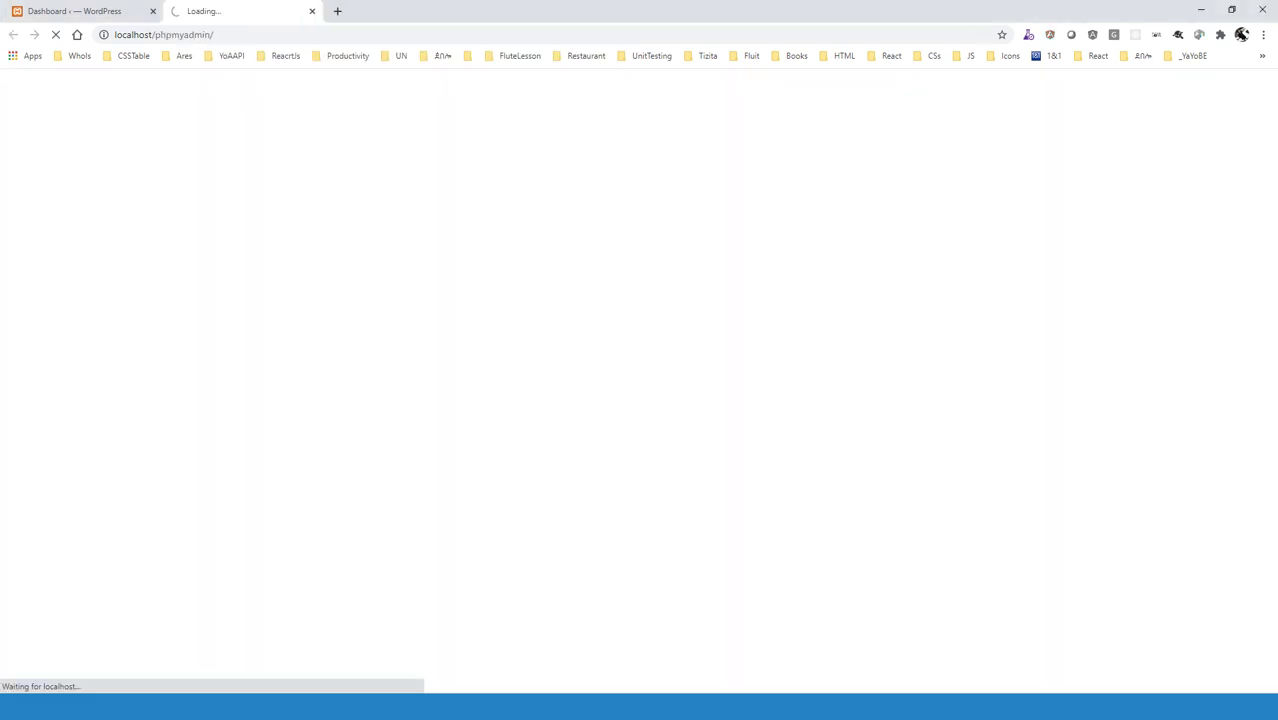
click(152, 34)
click(152, 34)
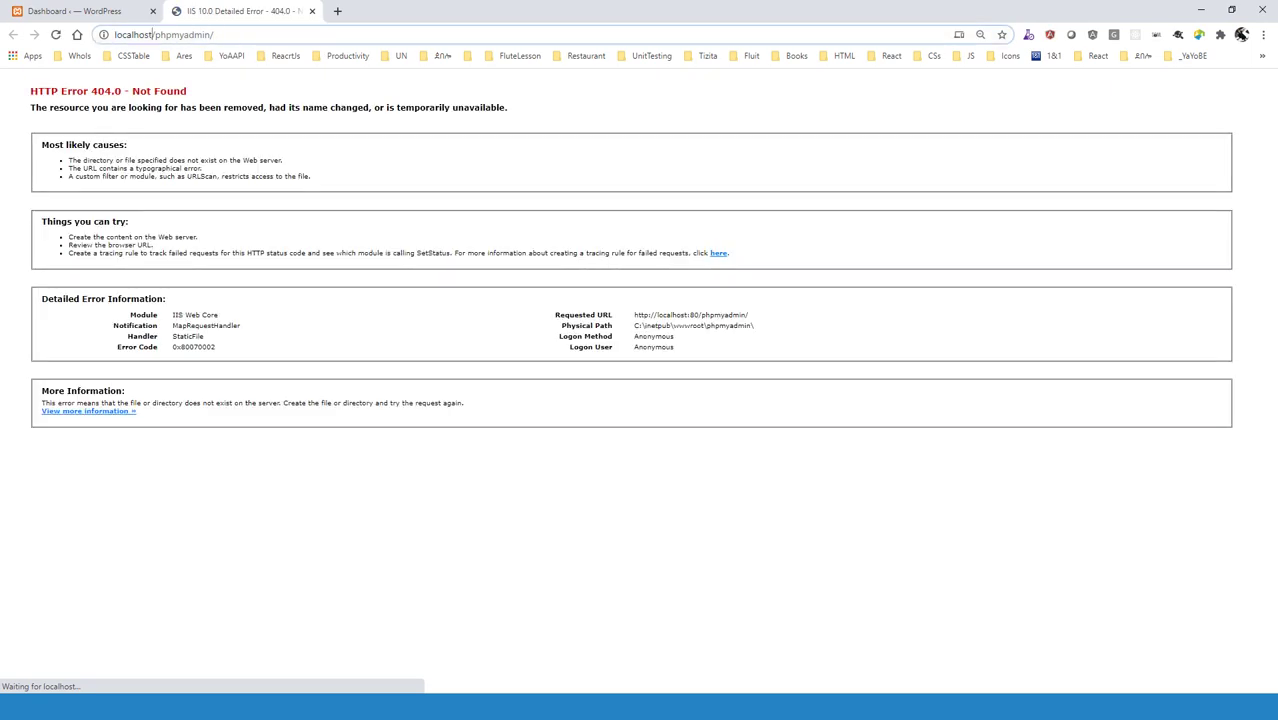
text(:90)
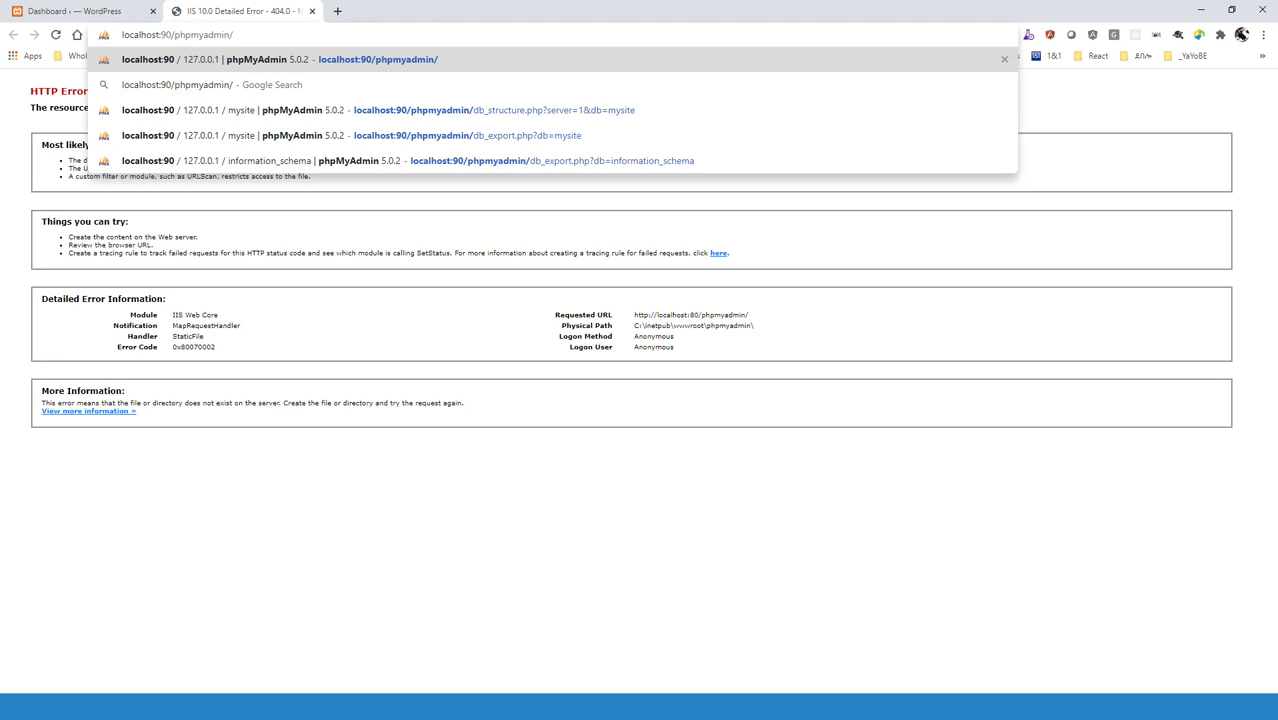
key(Return)
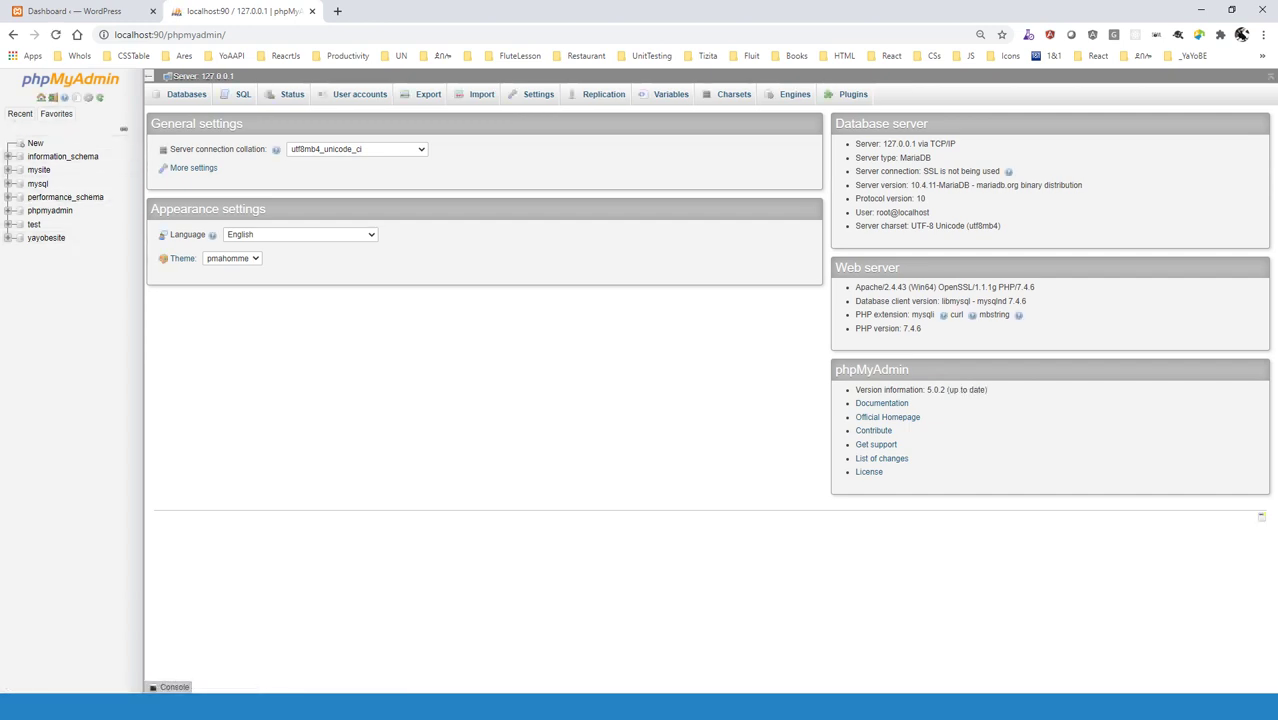
Step: Check the WordPress dashboard, then expand the mysite database in phpMyAdmin to view its tables
click(80, 11)
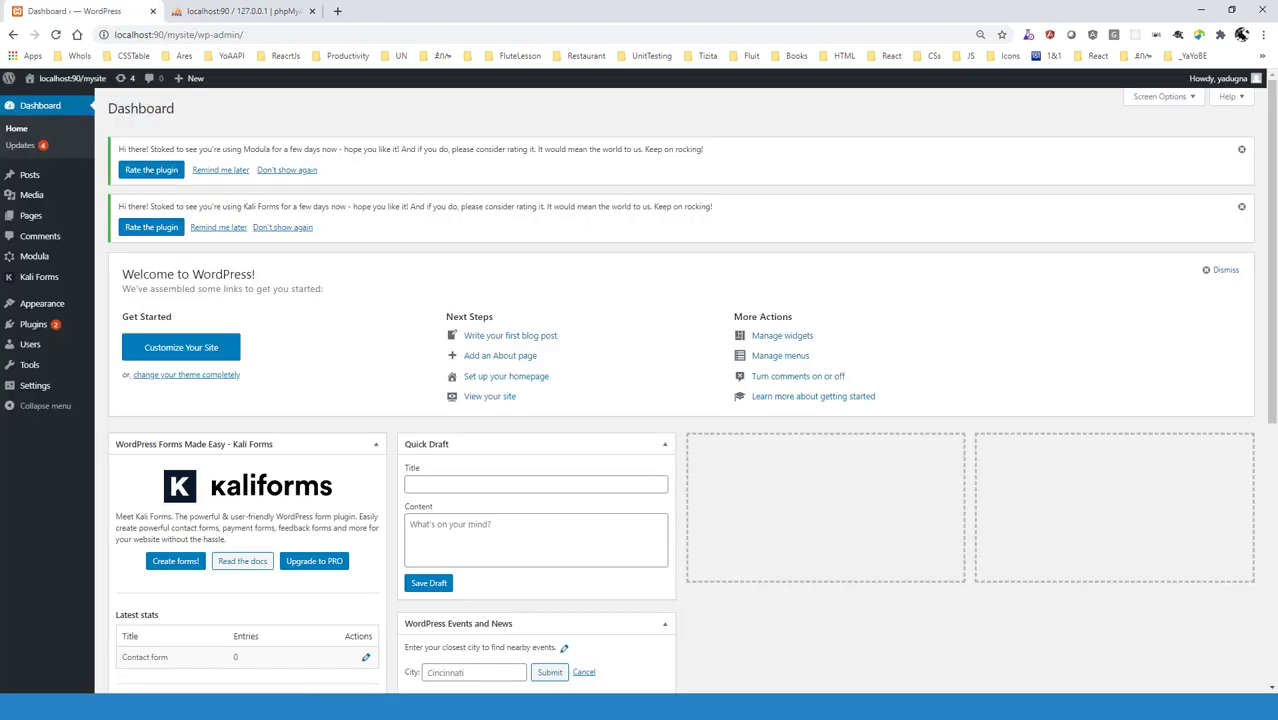
click(245, 11)
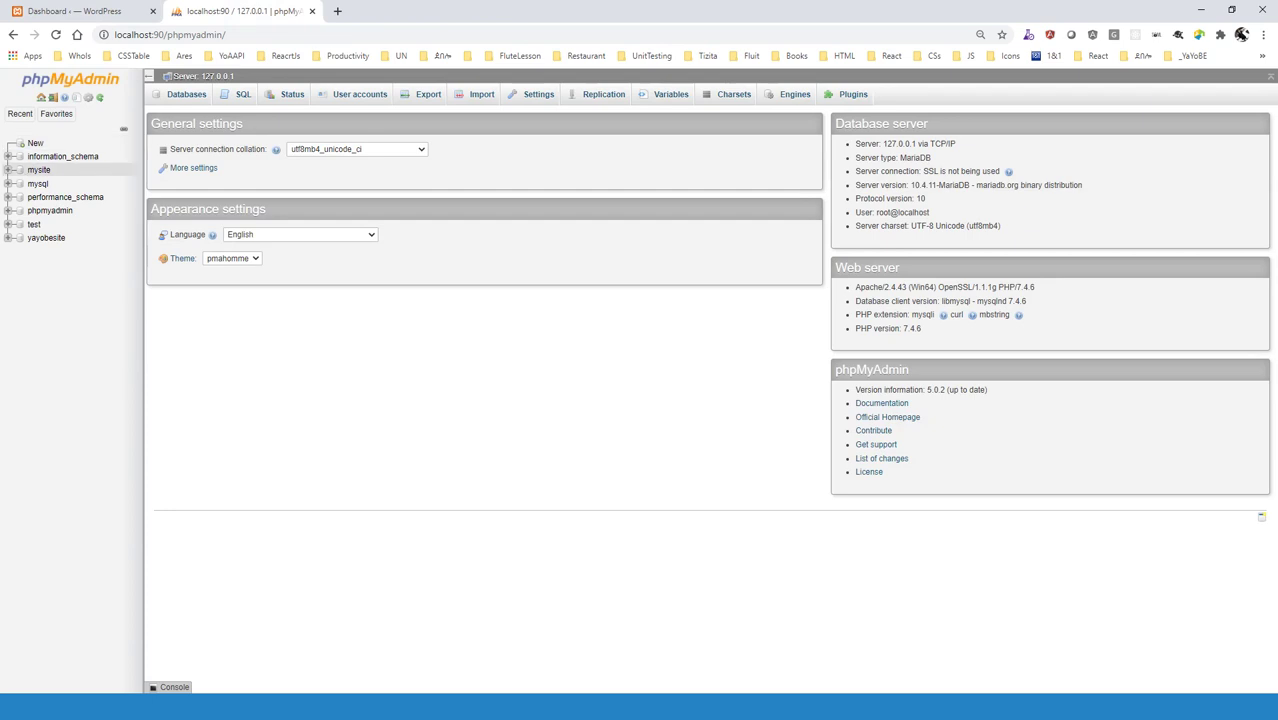
click(7, 170)
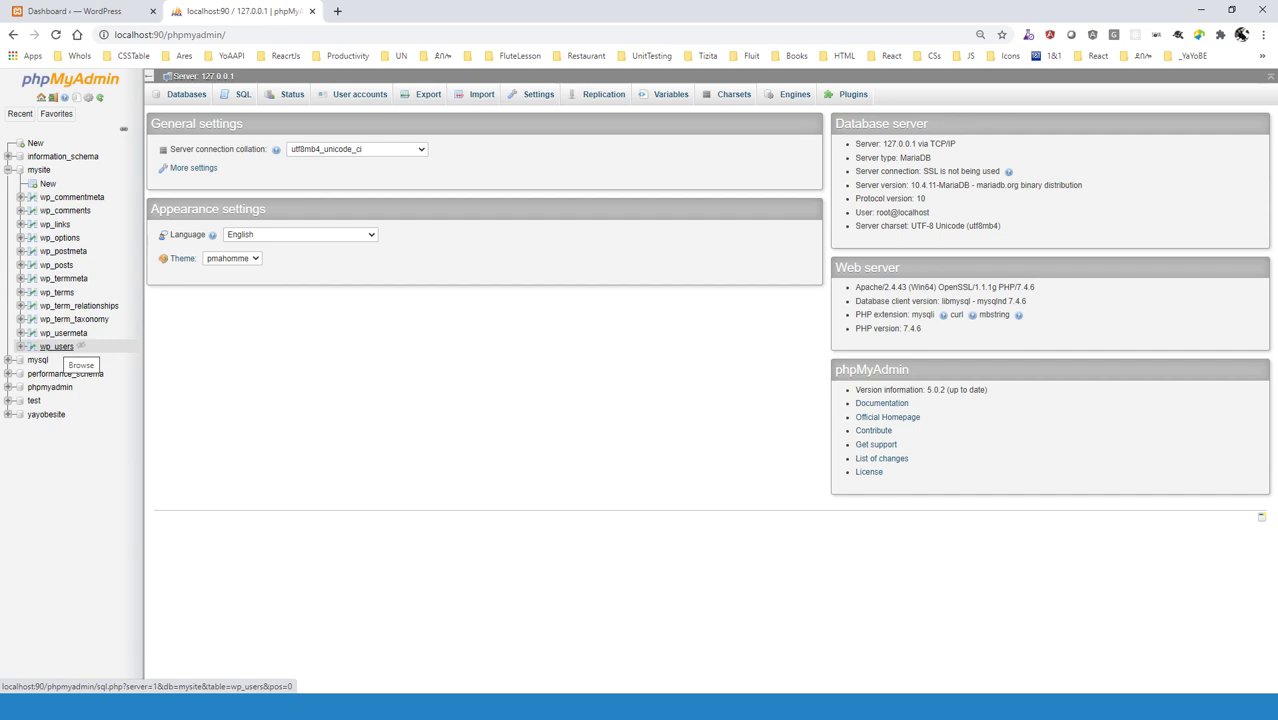
Step: View the Users list in WordPress and browse the matching wp_users table of the mysite database in phpMyAdmin
click(75, 11)
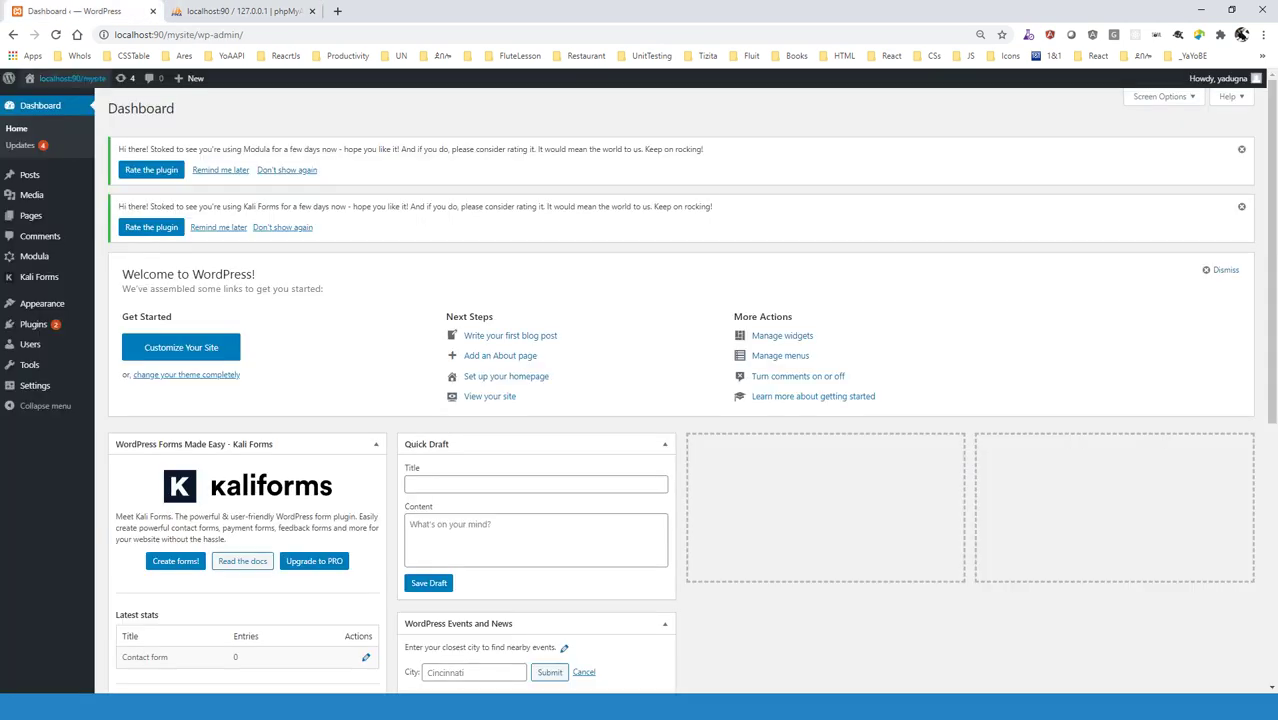
click(30, 344)
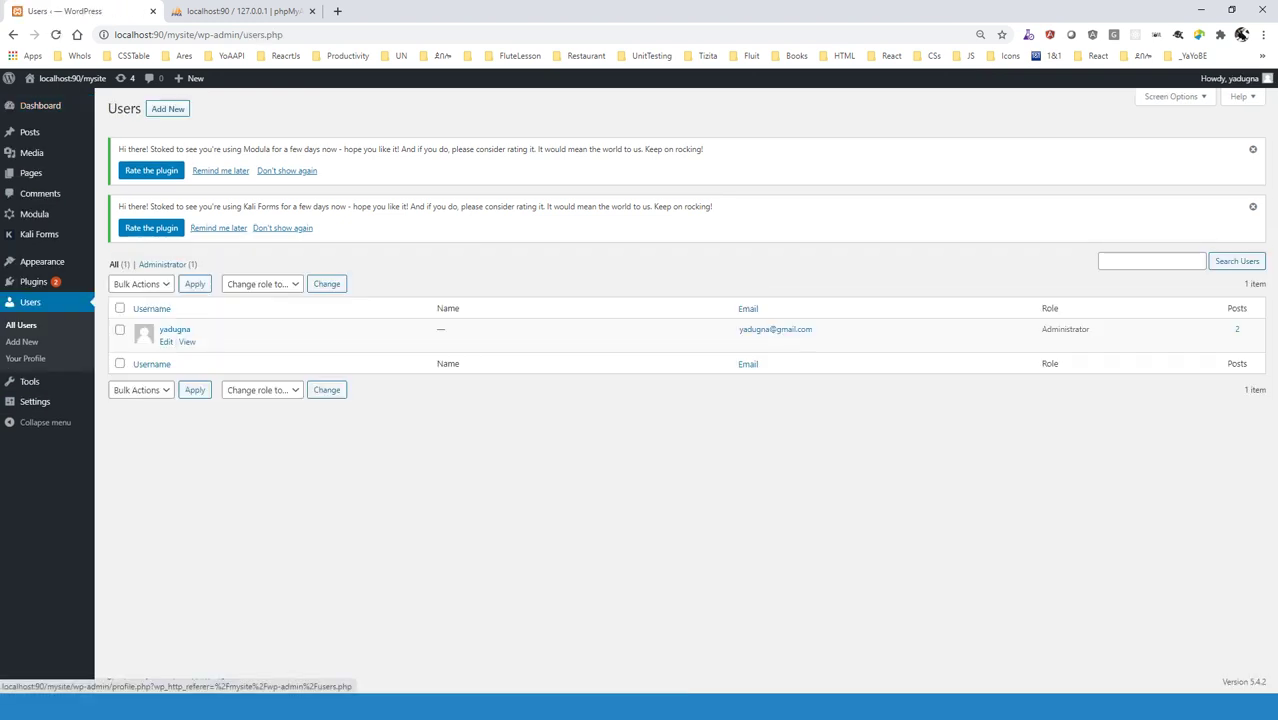
click(240, 11)
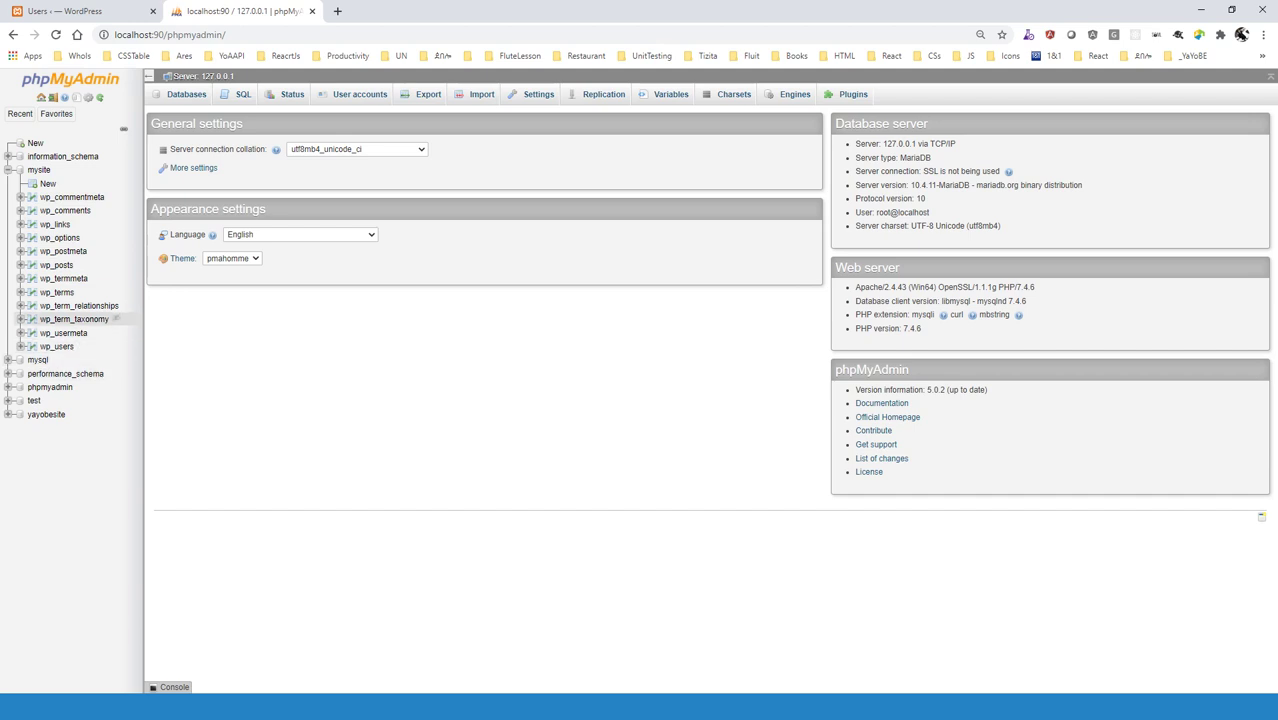
click(57, 346)
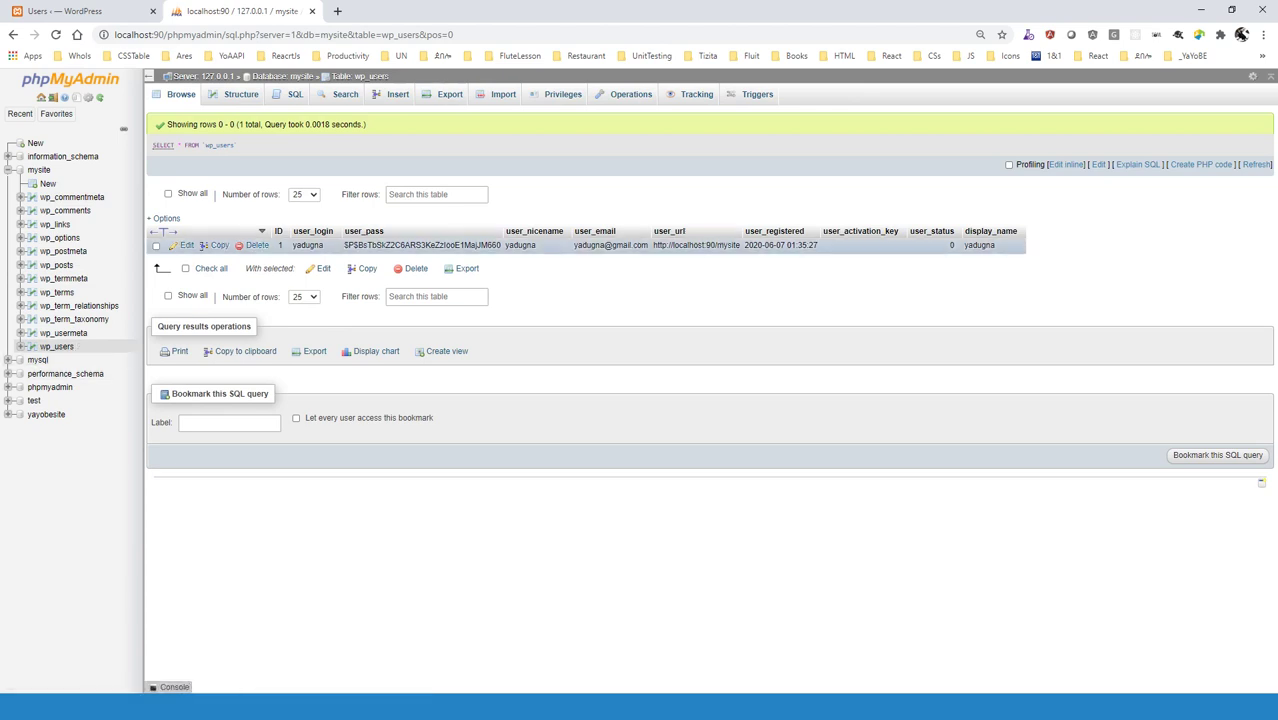
double_click(313, 245)
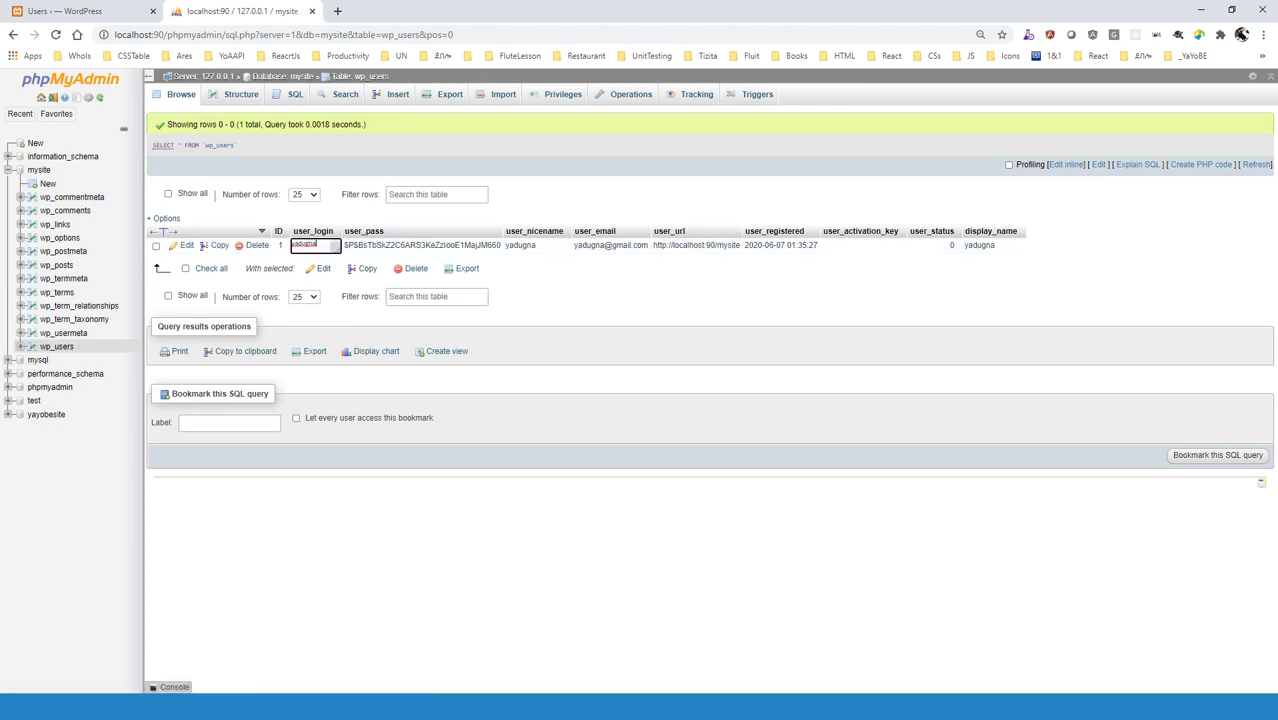
key(ctrl+a)
key(Escape)
Step: Return to the WordPress Users page, switch to File Explorer, go up to the mysite folder, and minimize its window
click(80, 11)
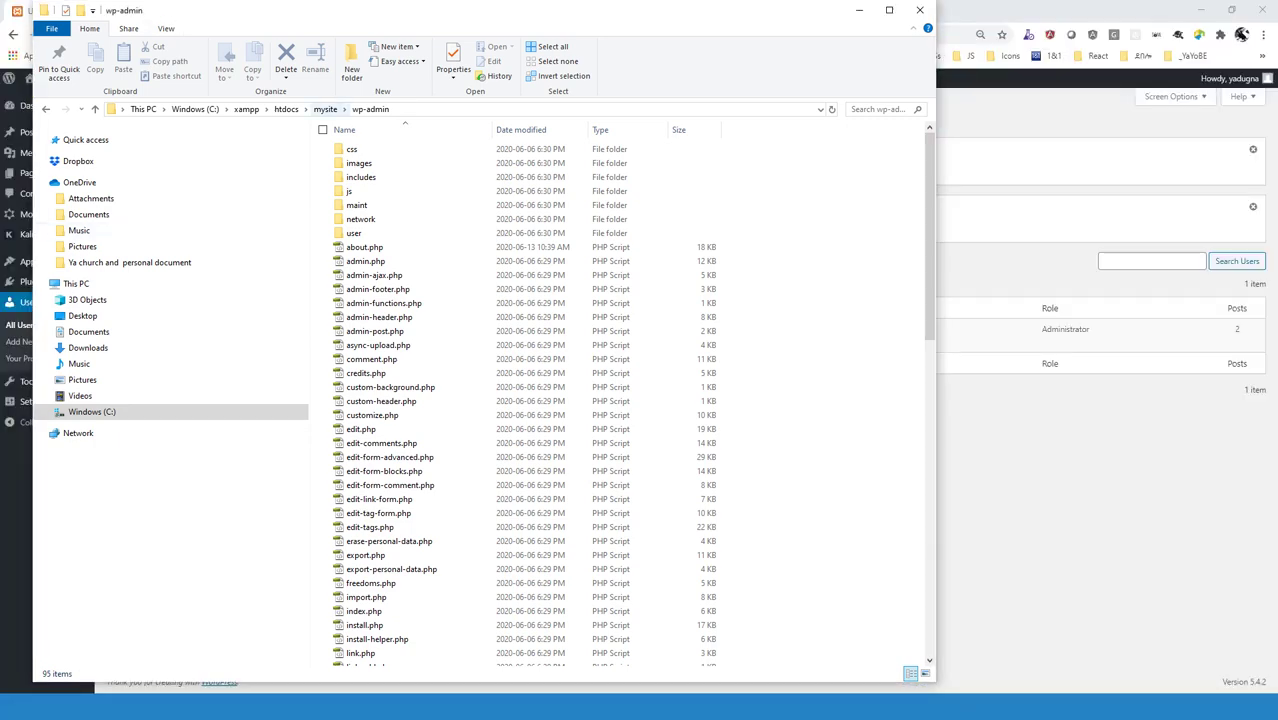
click(325, 109)
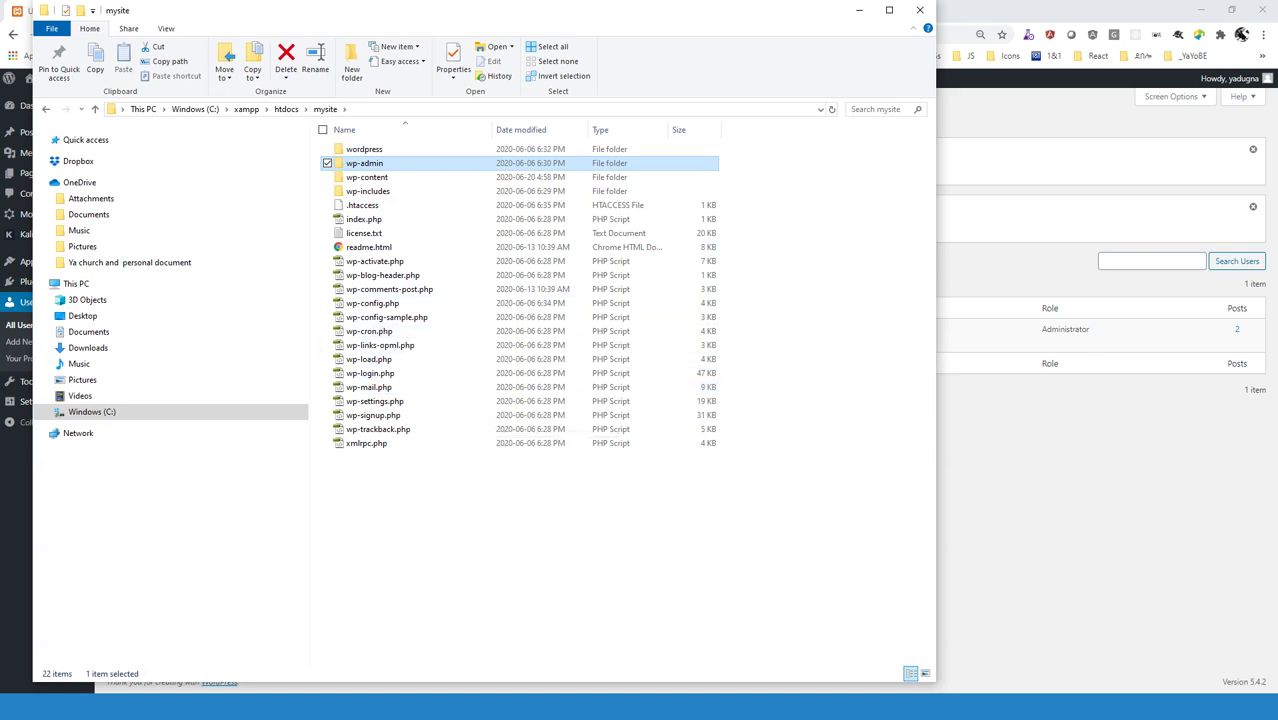
click(859, 10)
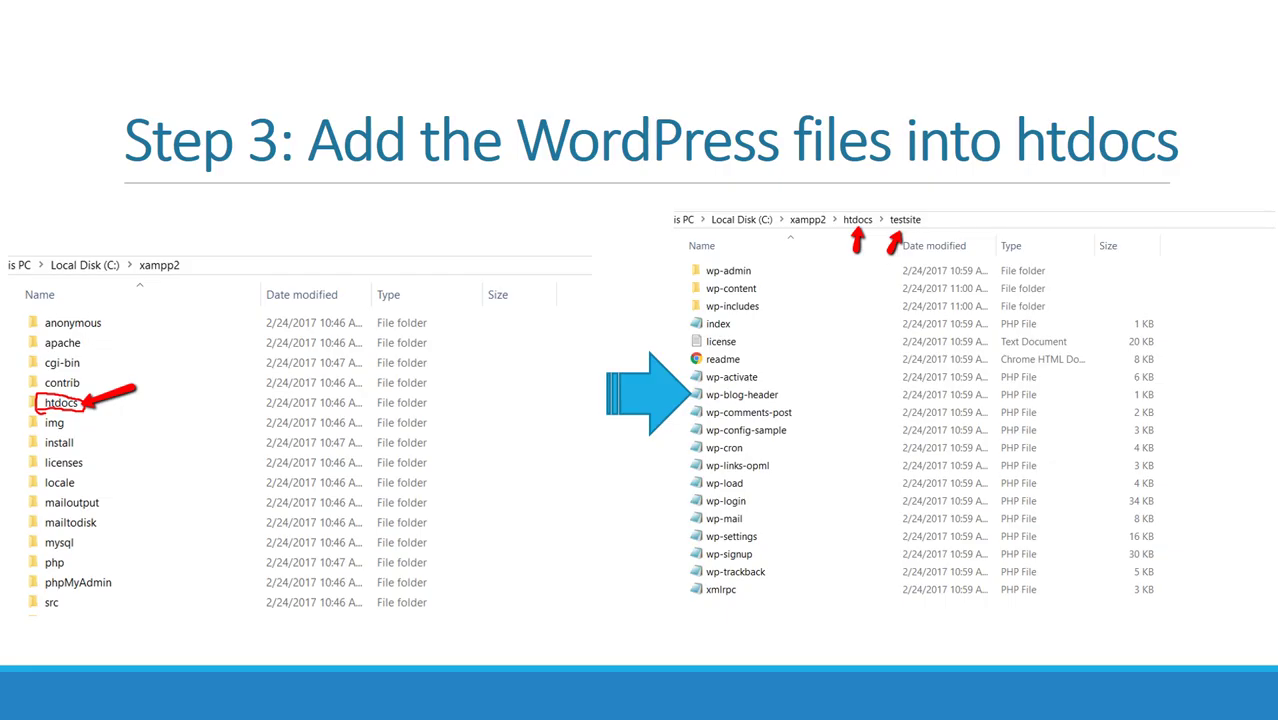
Step: Annotate the slide with pen lines to htdocs and testsite, circle wp-login and index, link them, and switch back to Chrome
mouse_move(82, 203)
mouse_down()
mouse_move(82, 229)
mouse_move(249, 226)
mouse_move(138, 395)
mouse_move(106, 406)
mouse_move(128, 410)
mouse_up()
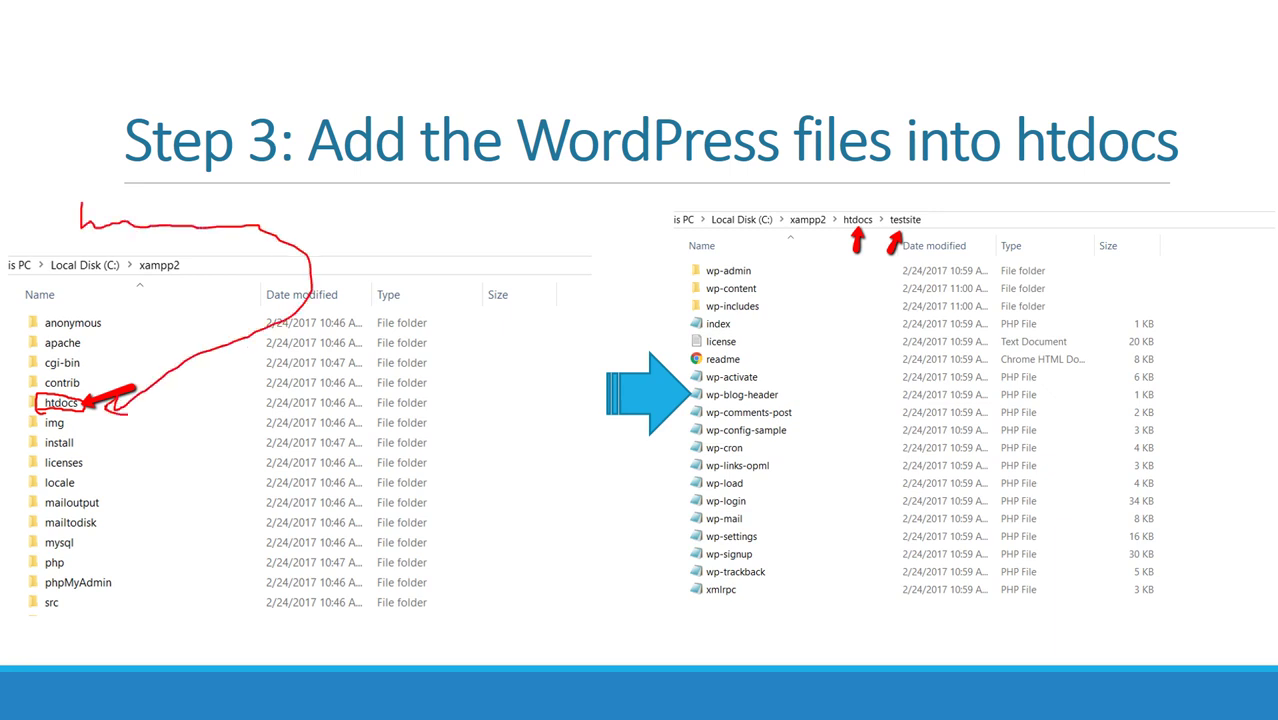
mouse_move(128, 410)
mouse_down()
mouse_move(218, 404)
mouse_move(326, 292)
mouse_move(1084, 185)
mouse_move(946, 210)
mouse_move(928, 226)
mouse_move(948, 223)
mouse_up()
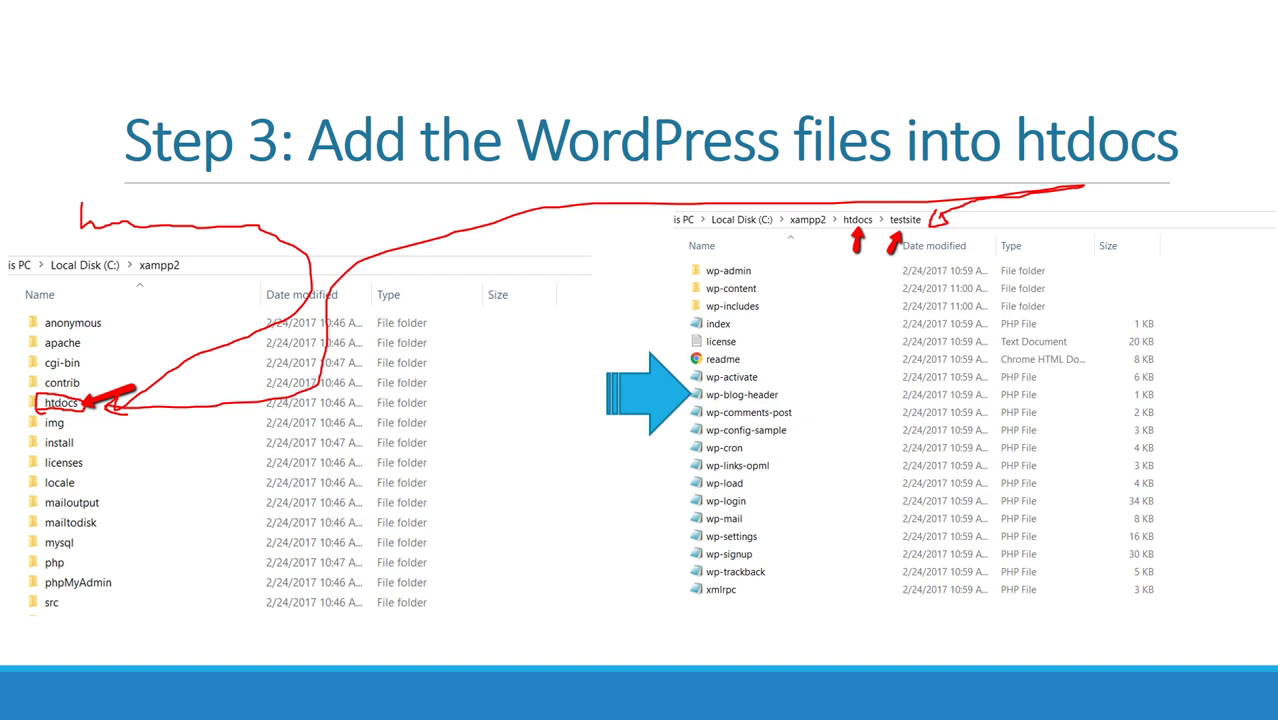
mouse_move(686, 502)
mouse_down()
mouse_move(750, 509)
mouse_move(712, 490)
mouse_move(692, 508)
mouse_up()
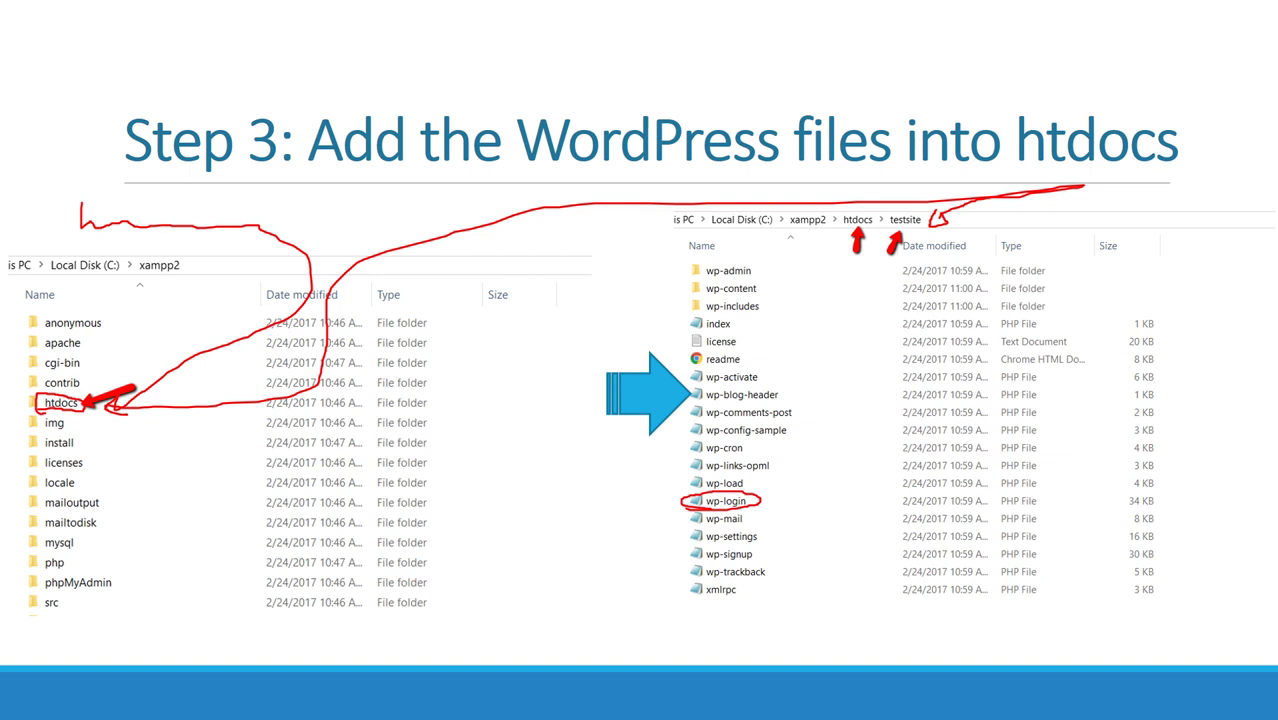
mouse_move(689, 323)
mouse_down()
mouse_move(712, 315)
mouse_move(604, 518)
mouse_move(666, 506)
mouse_up()
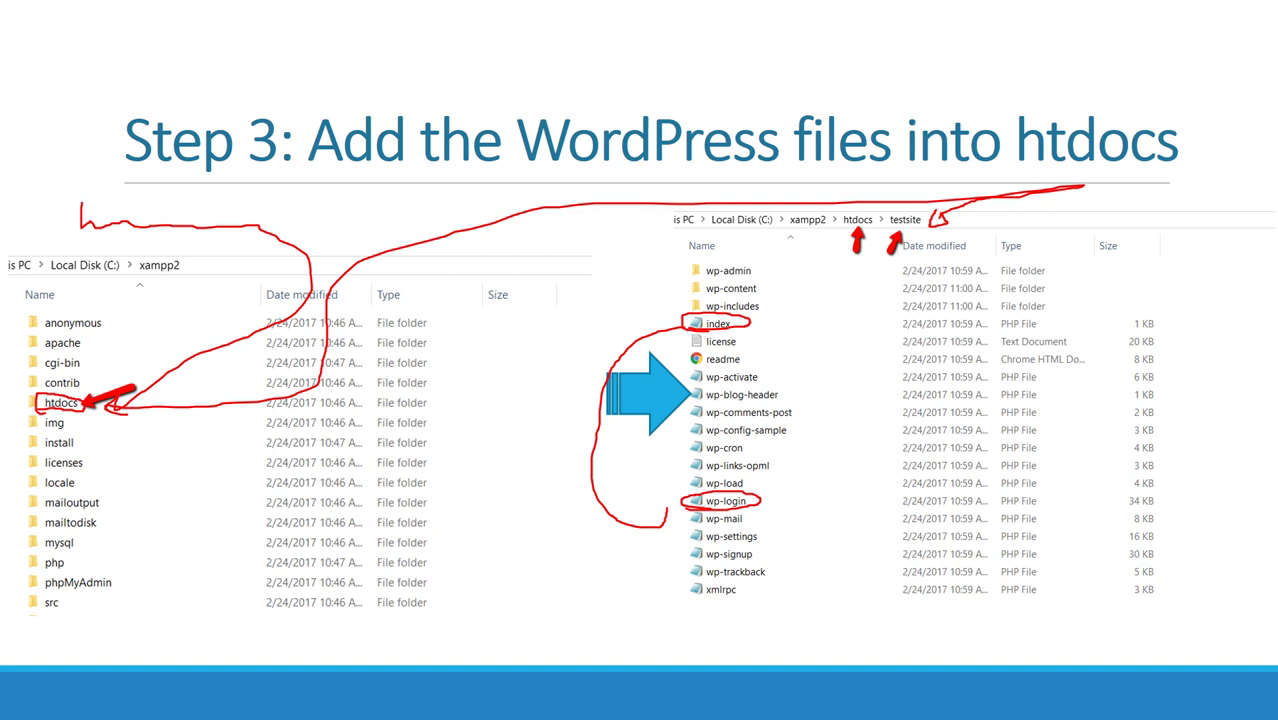
drag(661, 509, 671, 508)
key(alt+Tab)
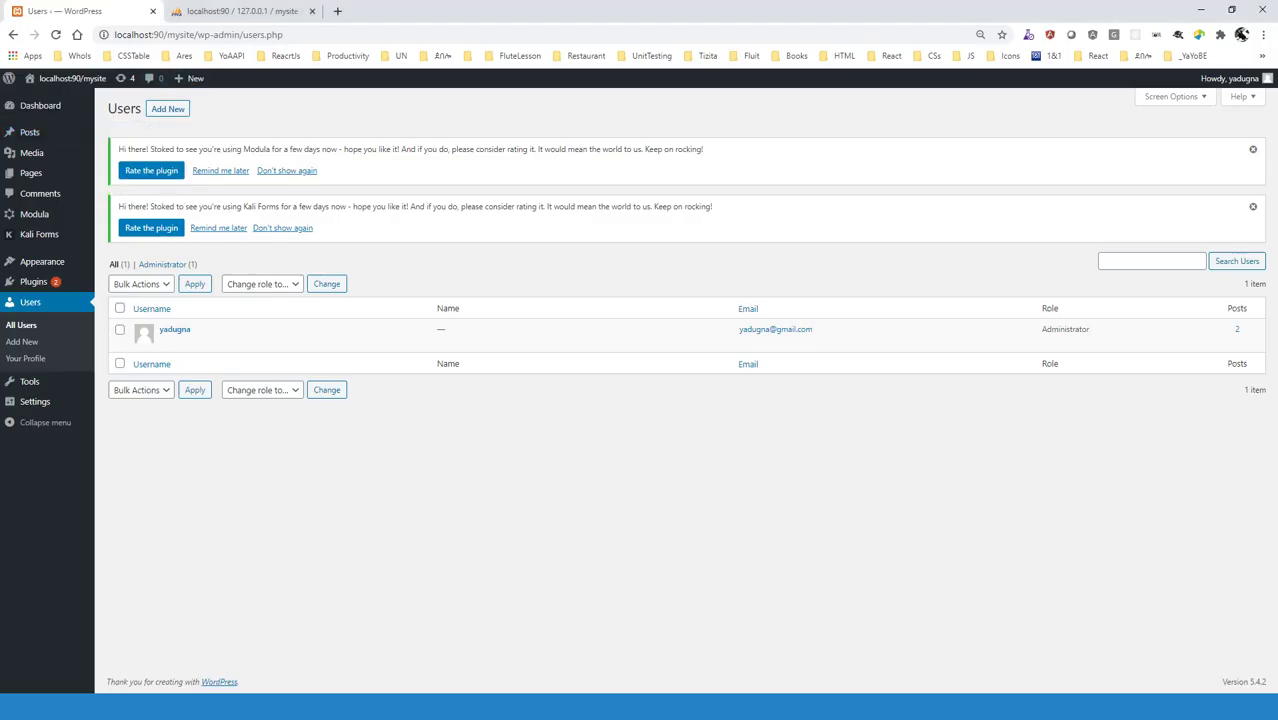
Step: Open the WordPress dashboard, return to it from the Agendas slide, and close the phpMyAdmin browser tab
click(40, 105)
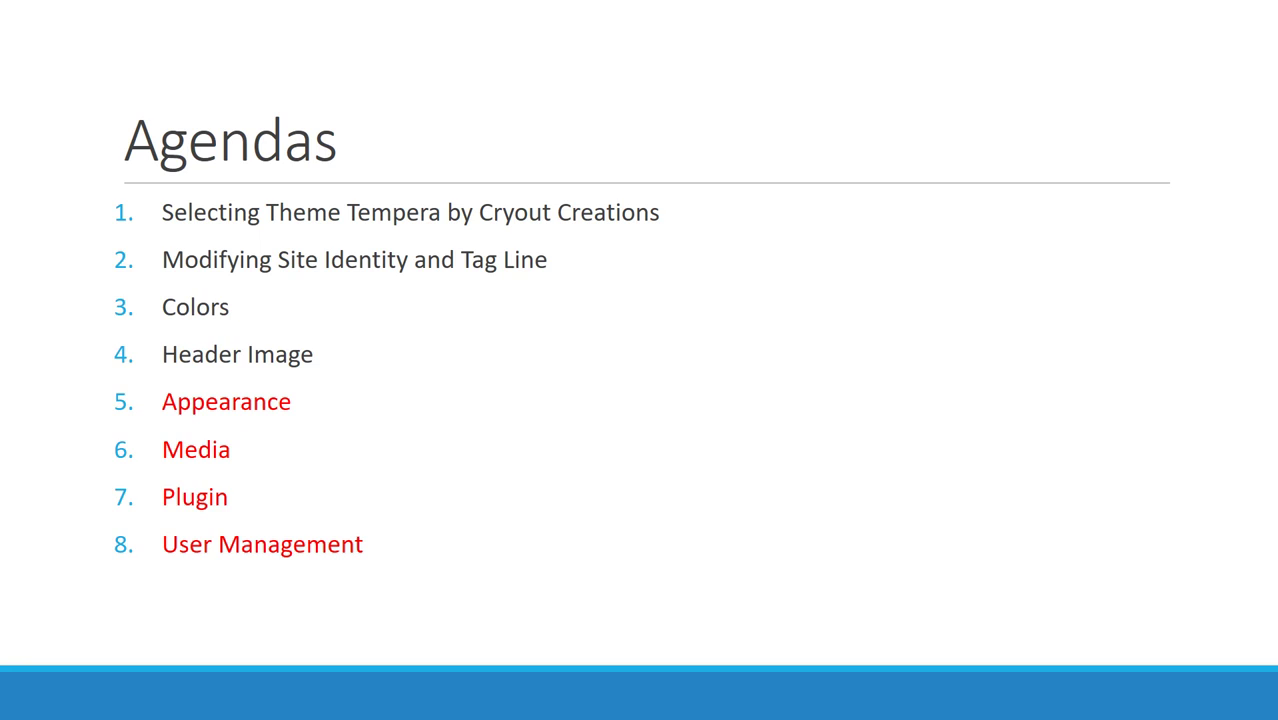
key(alt+Tab)
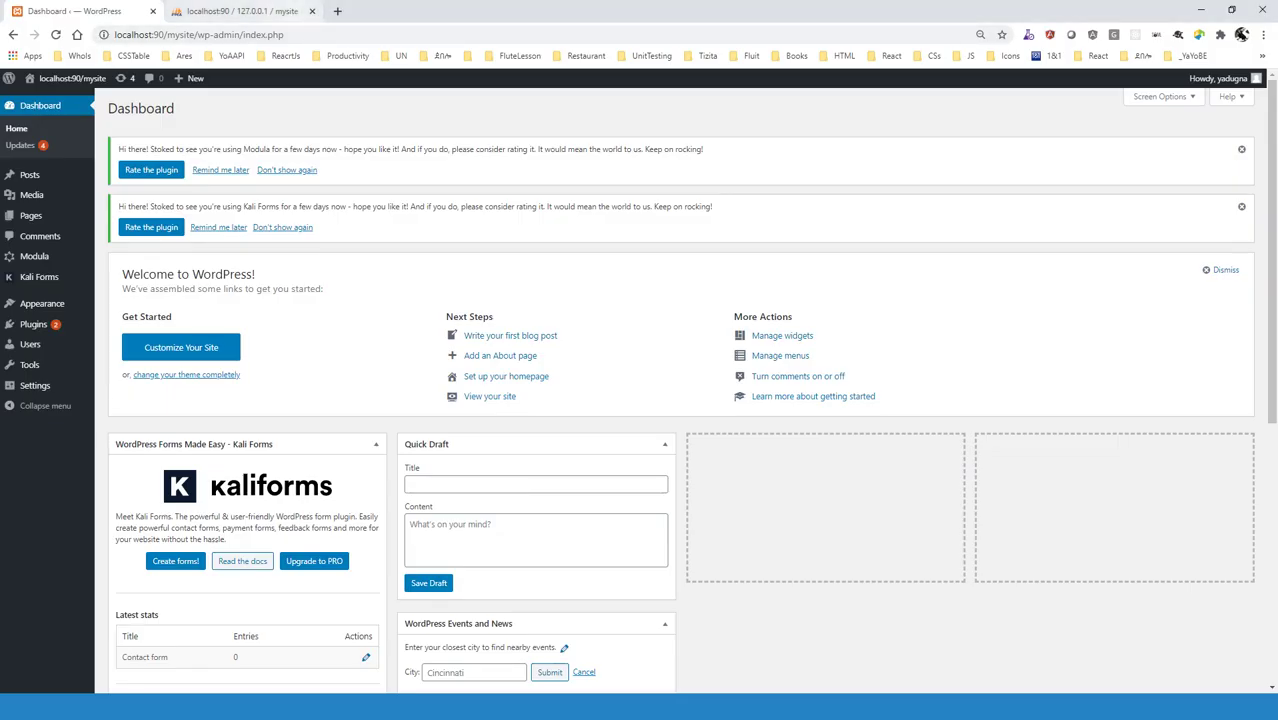
click(311, 11)
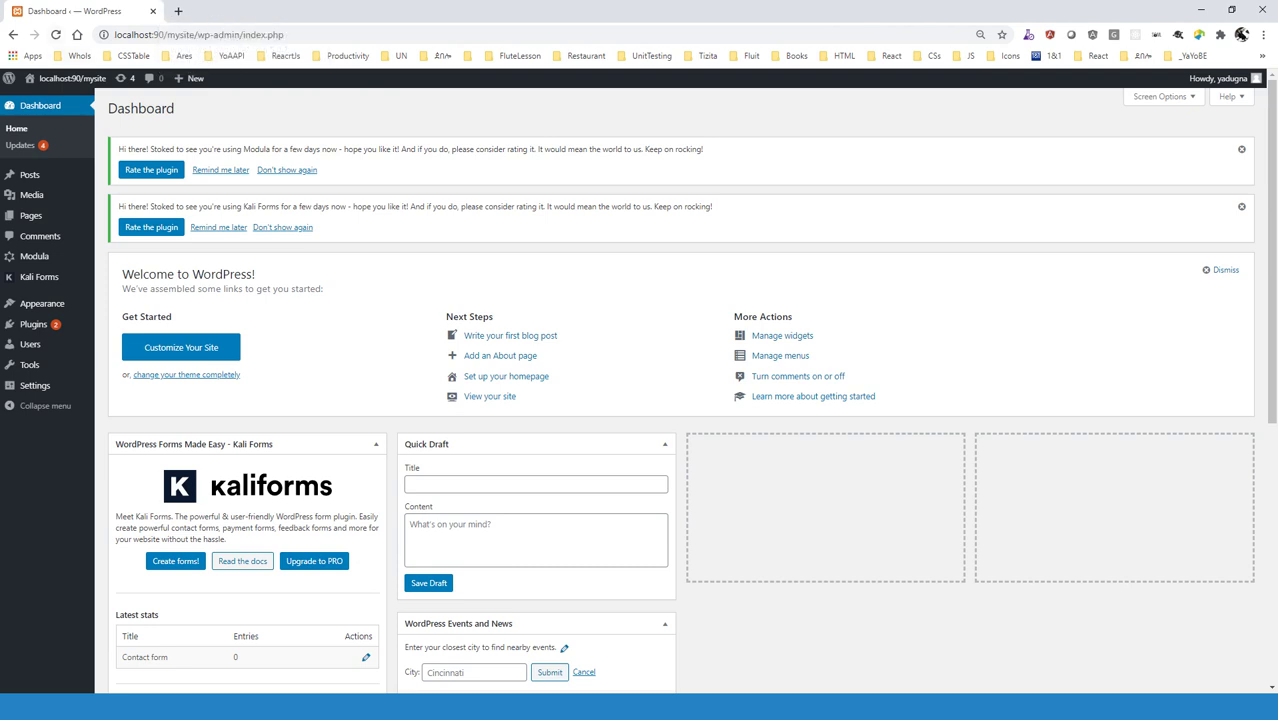
right_click(58, 12)
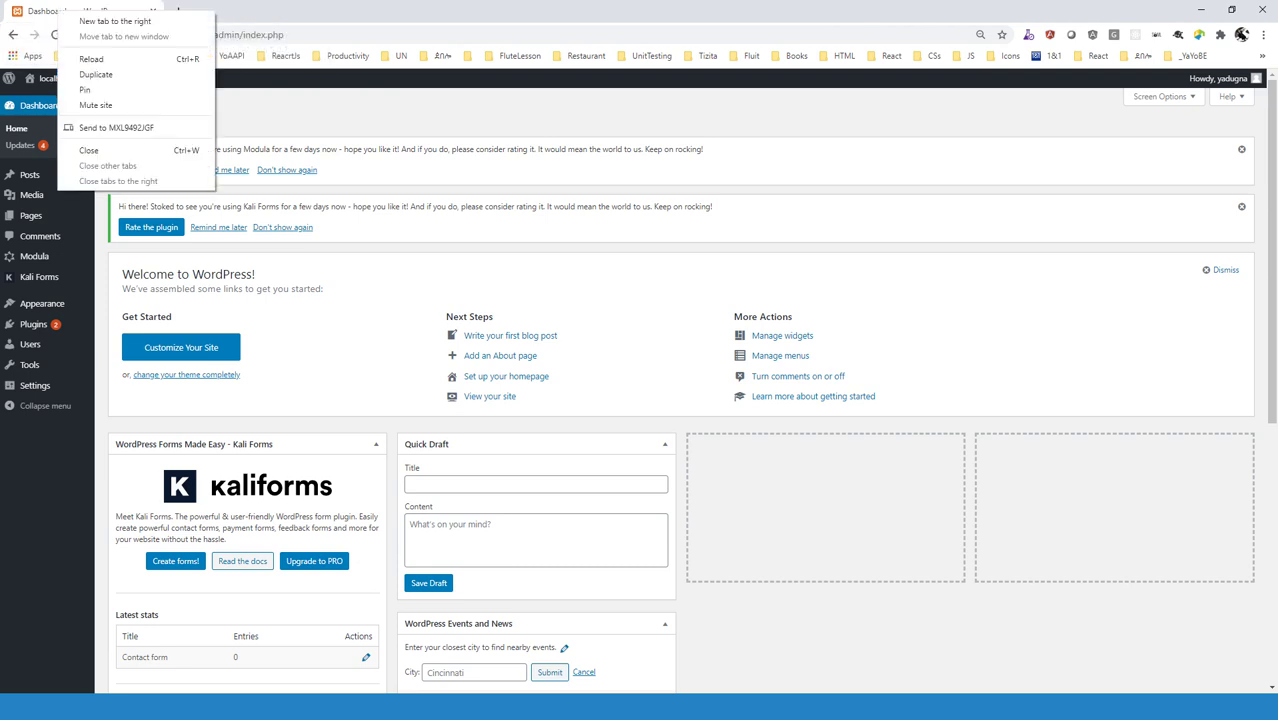
key(Escape)
Step: Open the mysite front page in a new browser tab and step through the slider images forward and back
mouse_move(70, 78)
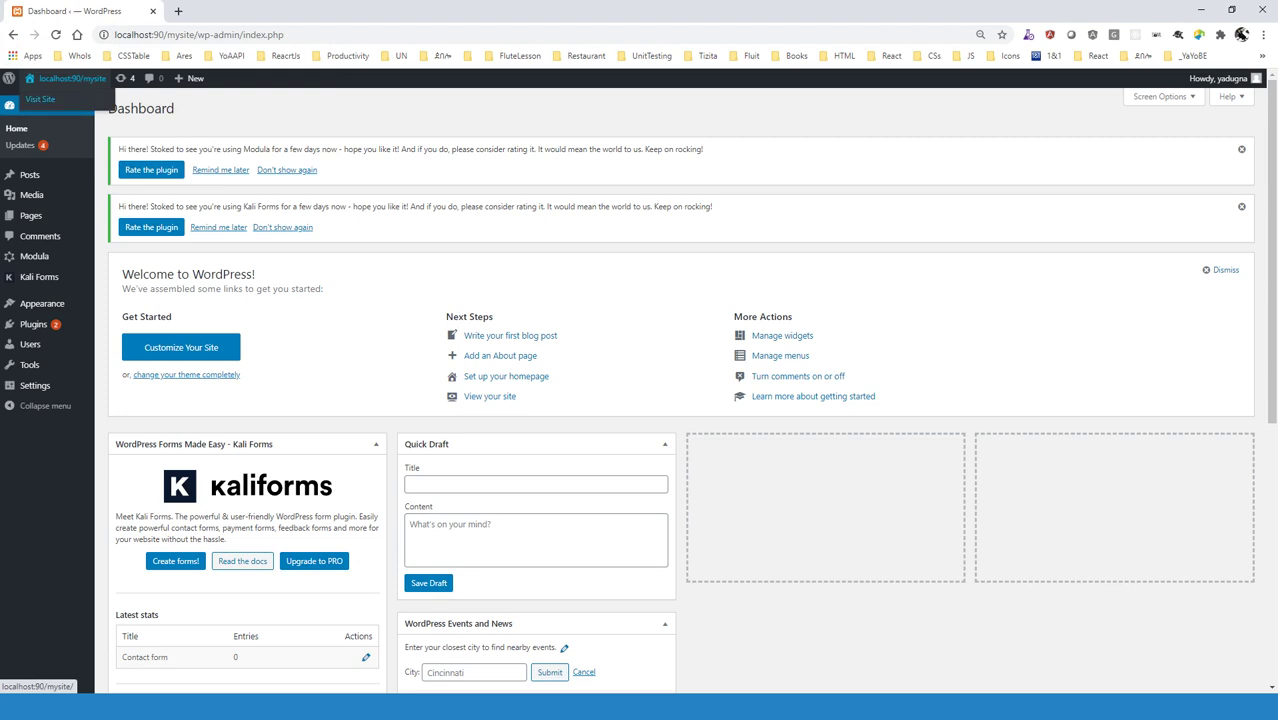
right_click(38, 99)
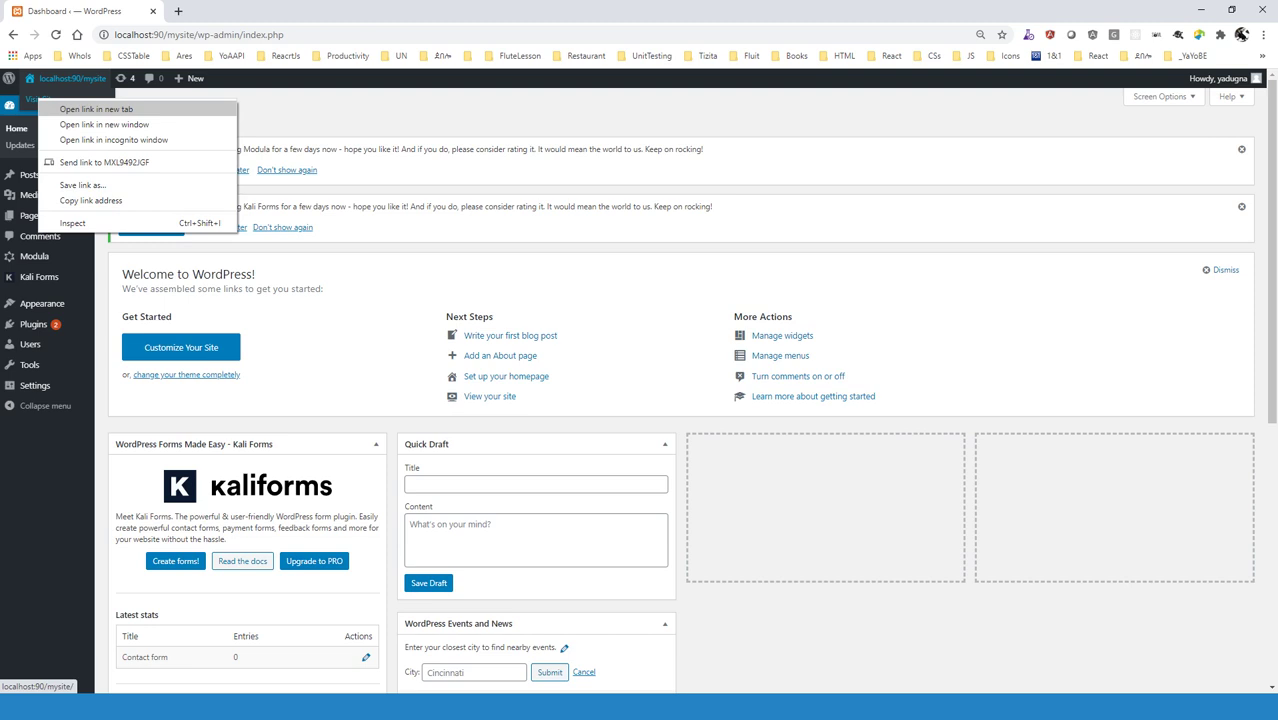
click(96, 109)
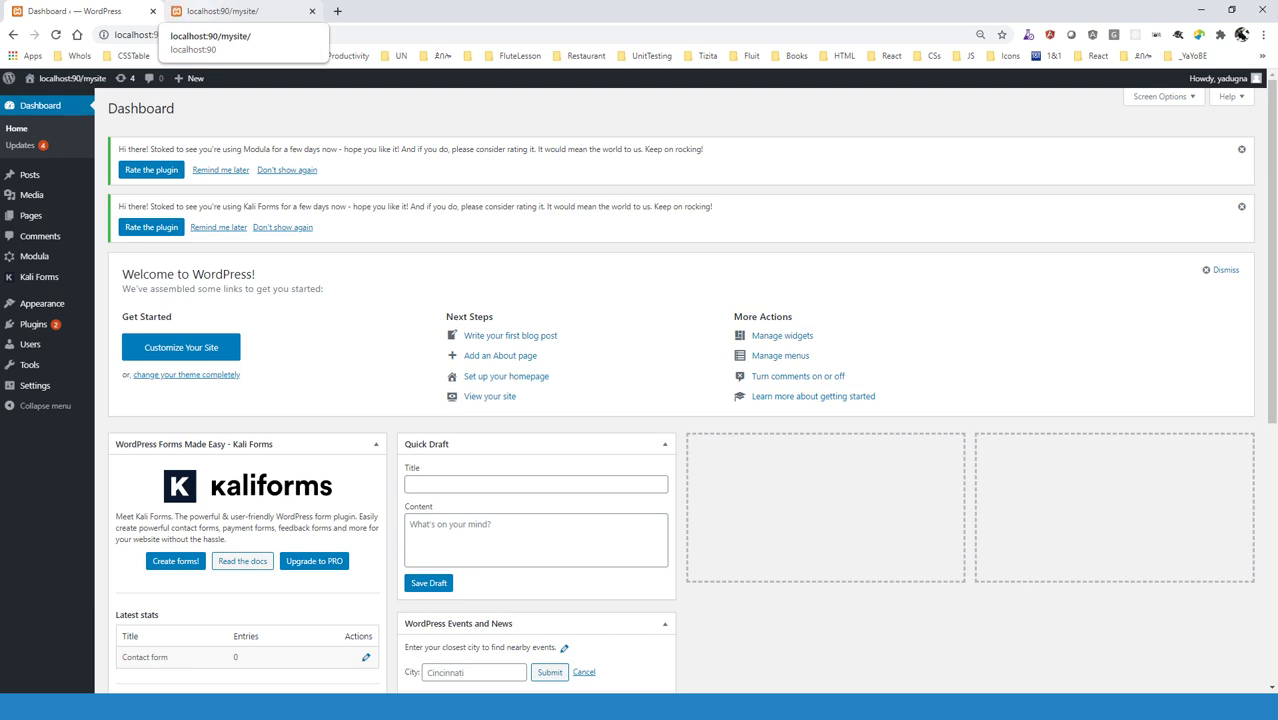
click(222, 11)
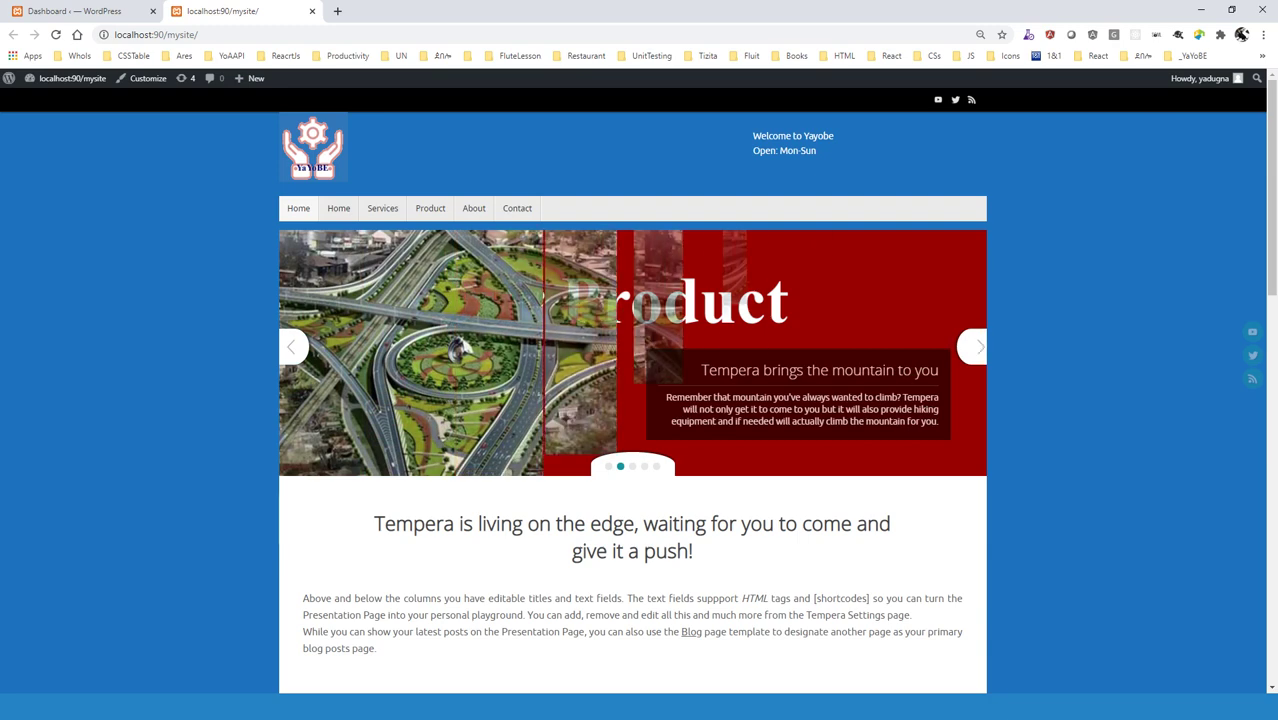
click(974, 346)
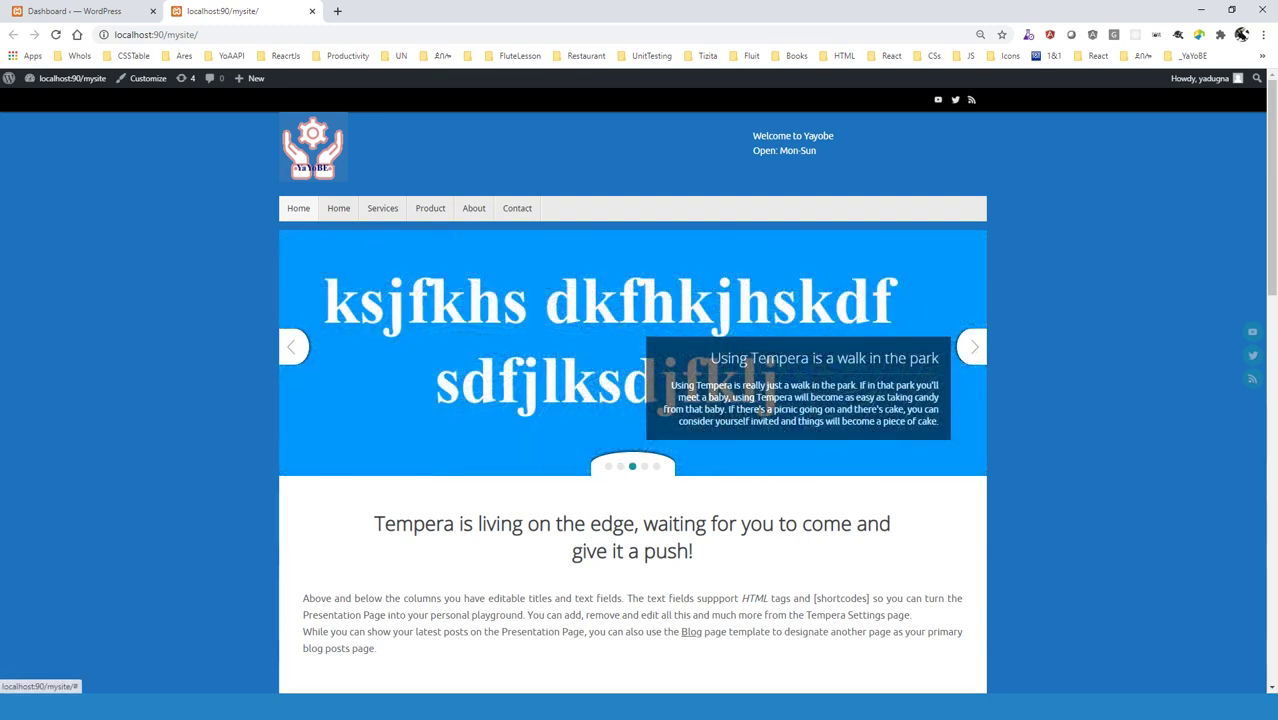
click(291, 346)
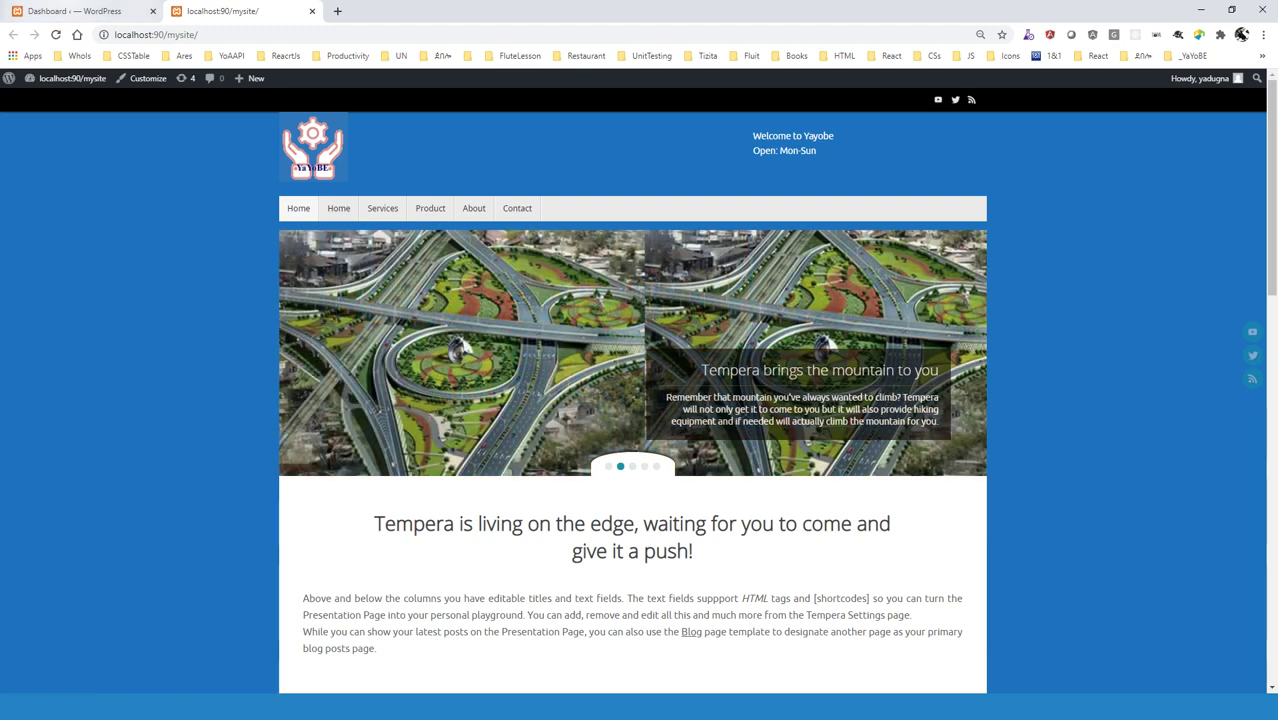
Step: Open the Tempera theme settings from the dashboard and expand Slide 1 in the presentation page's custom slides
click(70, 11)
mouse_move(42, 303)
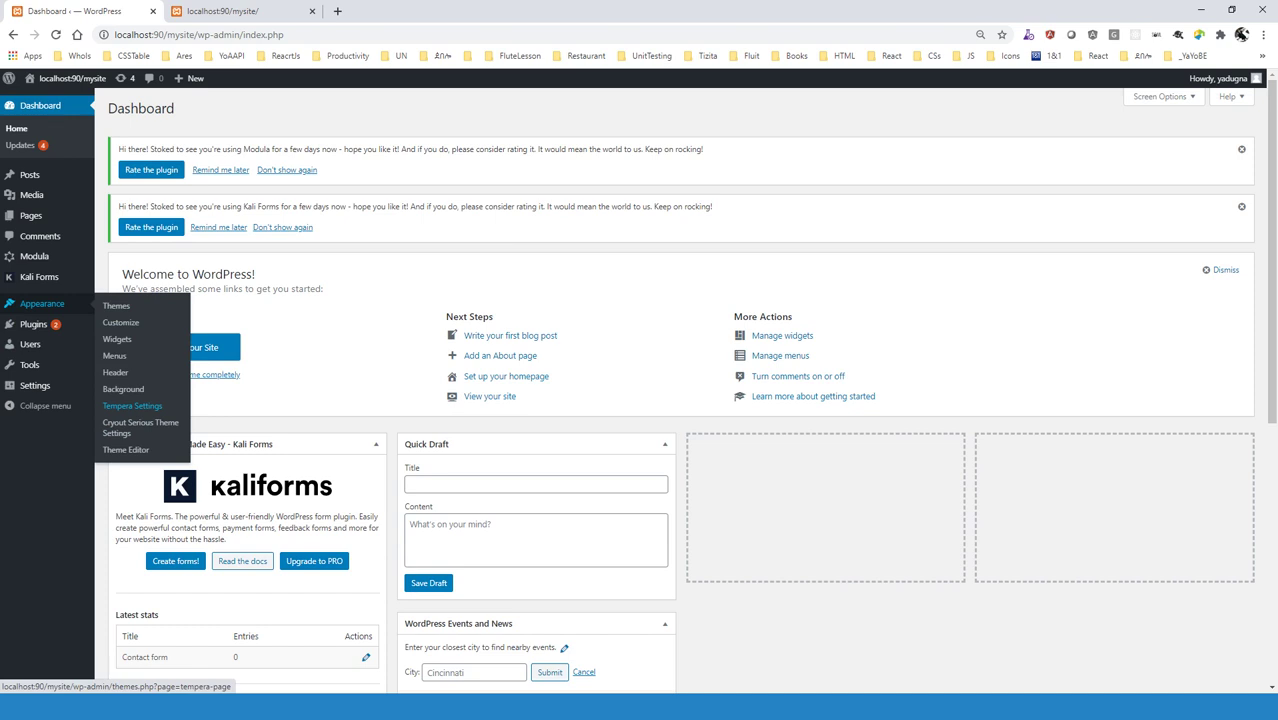
click(132, 405)
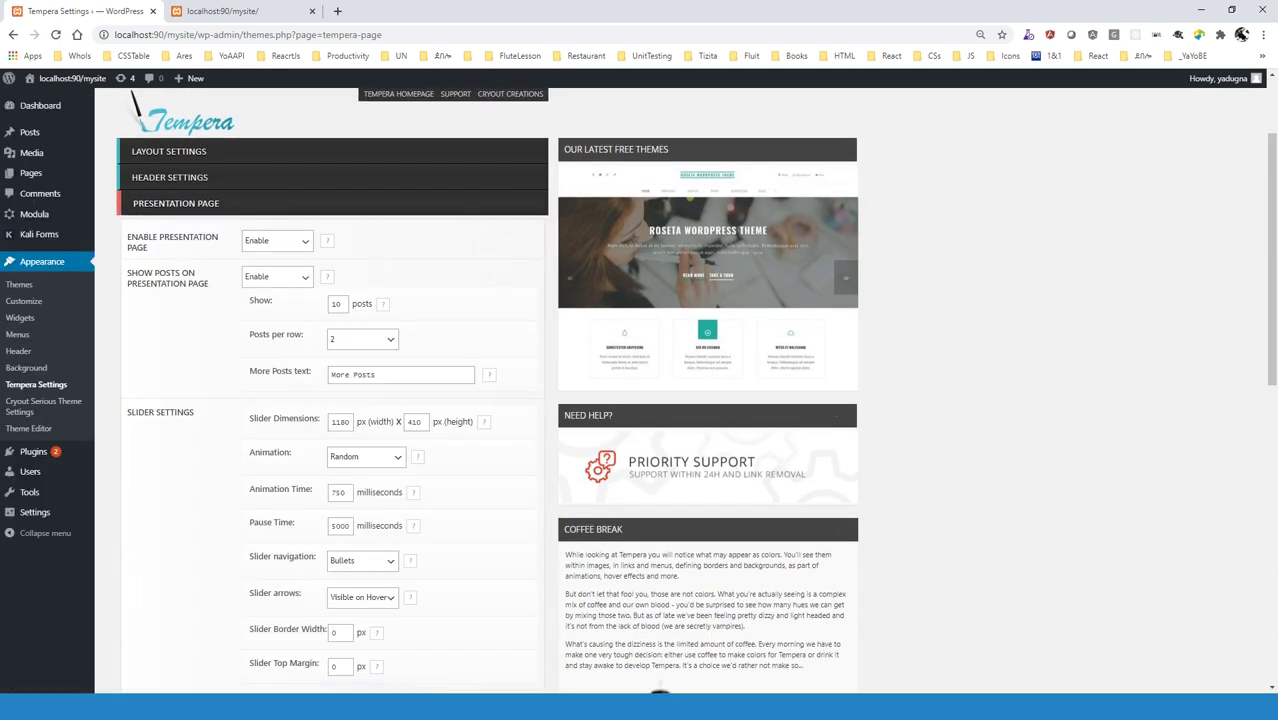
scroll(640, 400, down, 4)
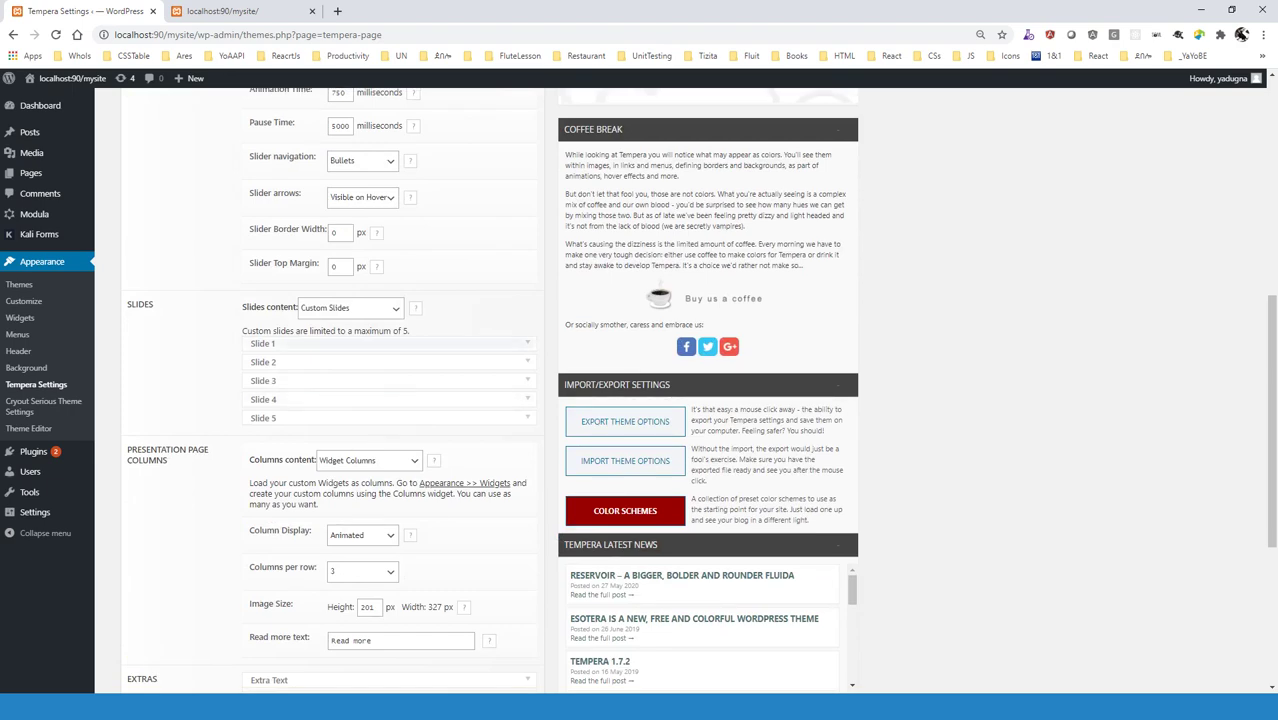
click(388, 343)
triple_click(373, 450)
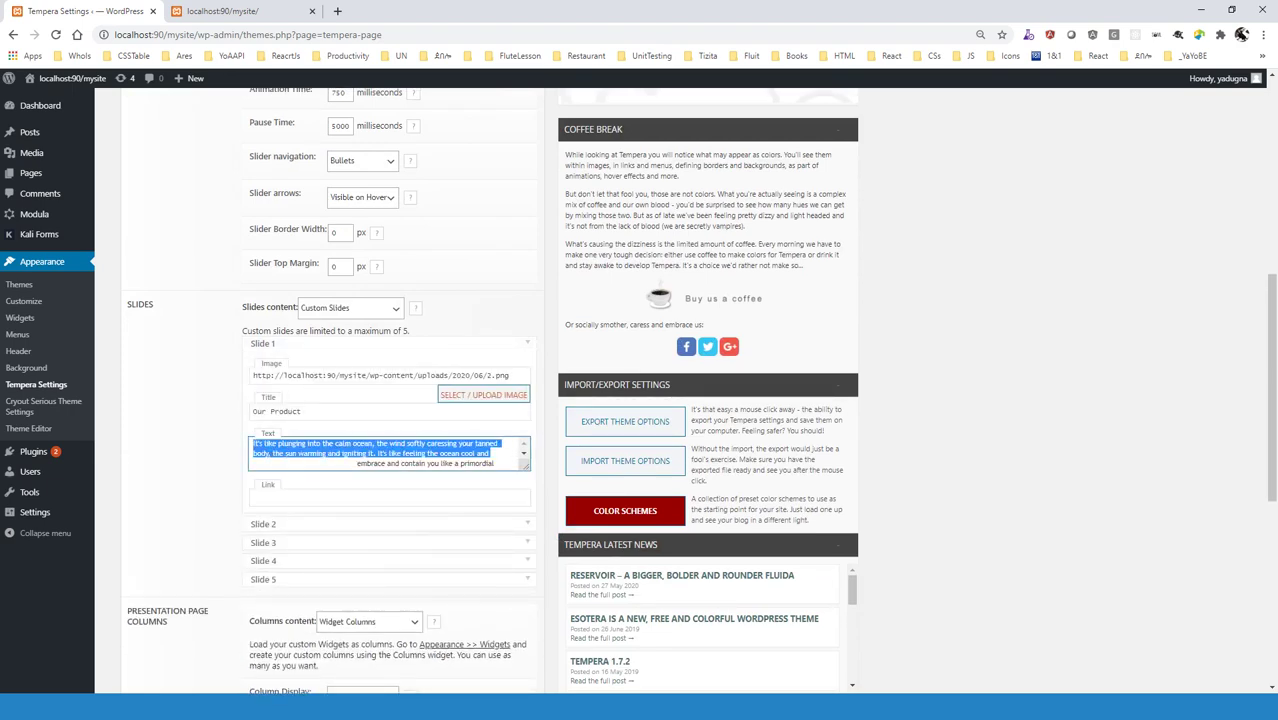
Step: Check the slider on the site, then replace Slide 1's text with "This is about Ethiopia", correcting the misspelled first word
click(230, 11)
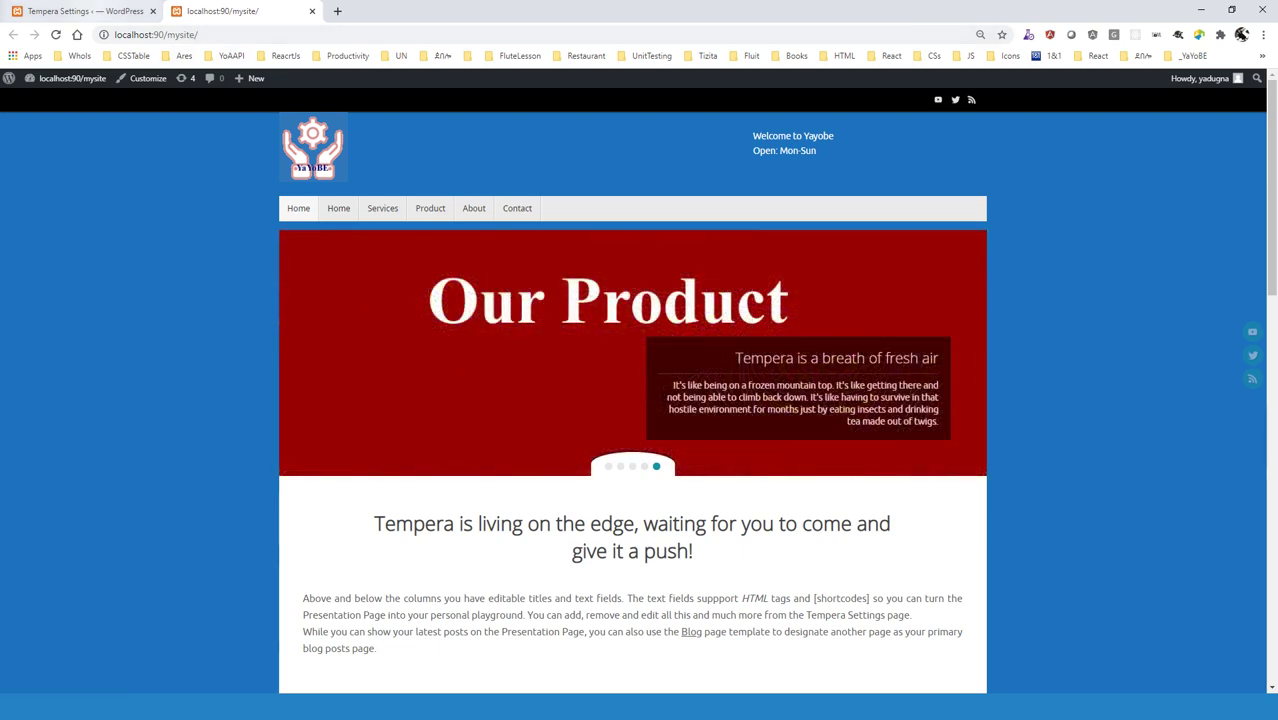
click(100, 11)
triple_click(476, 463)
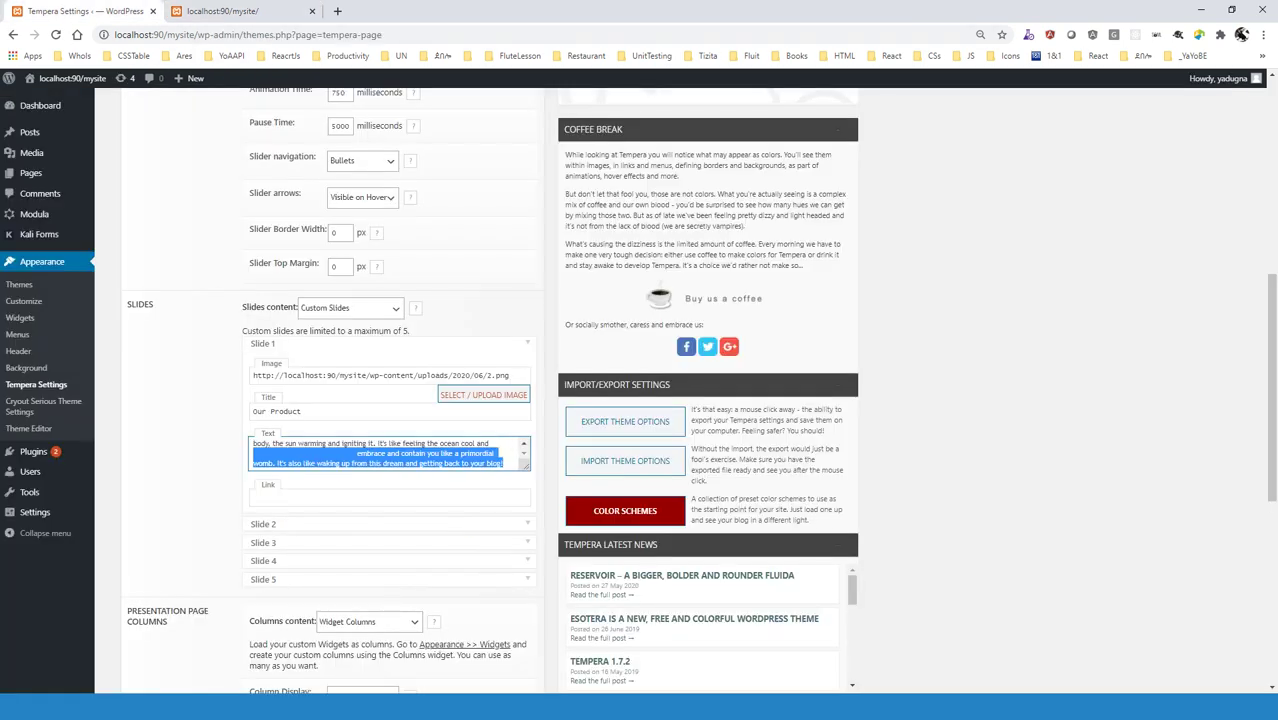
key(ctrl+a)
key(BackSpace)
text(THis is about Ethiopia)
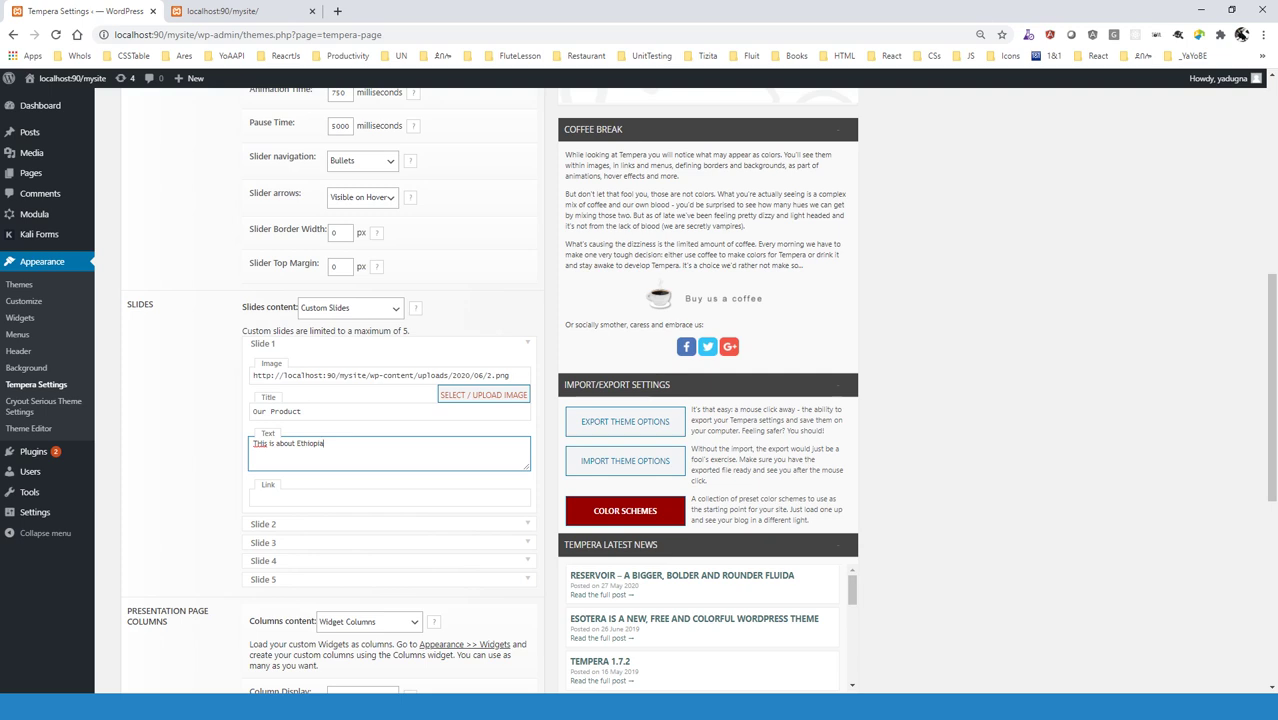
right_click(262, 443)
click(268, 449)
Step: Set Slide 1's title to "Ethiopia" and save the Tempera settings
key(shift+Tab)
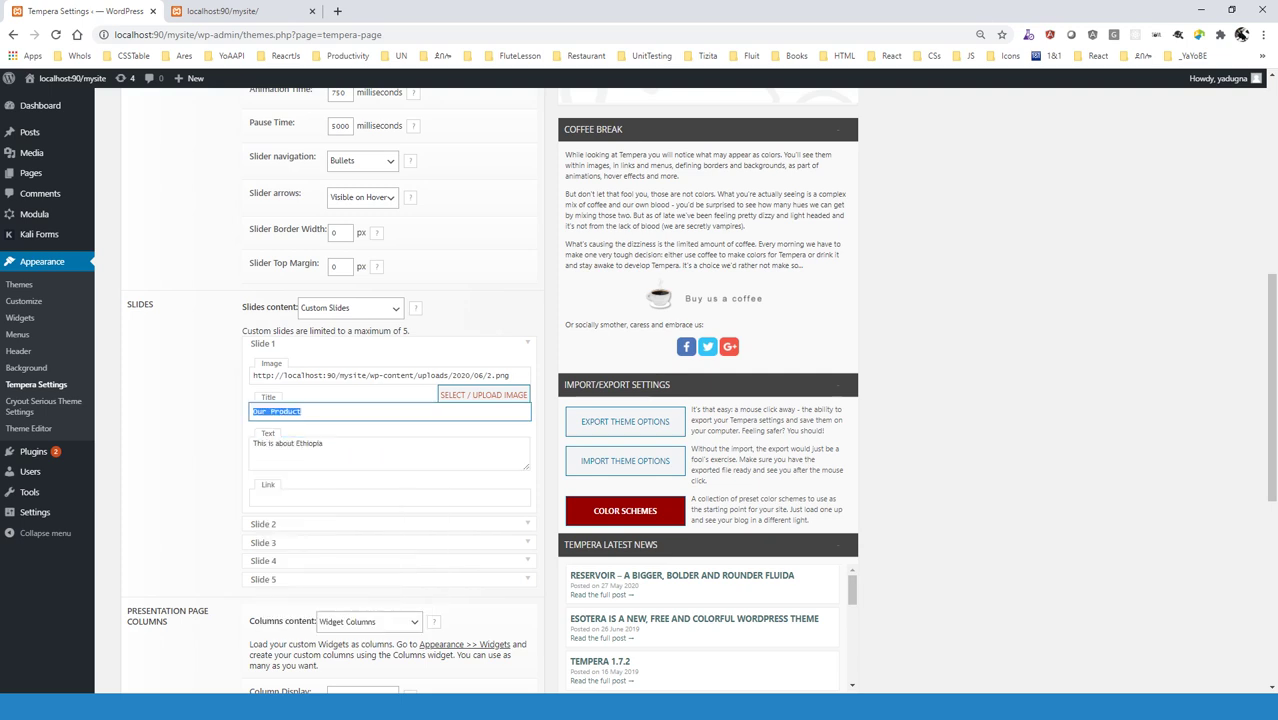
text(Ethiopia)
scroll(330, 450, down, 5)
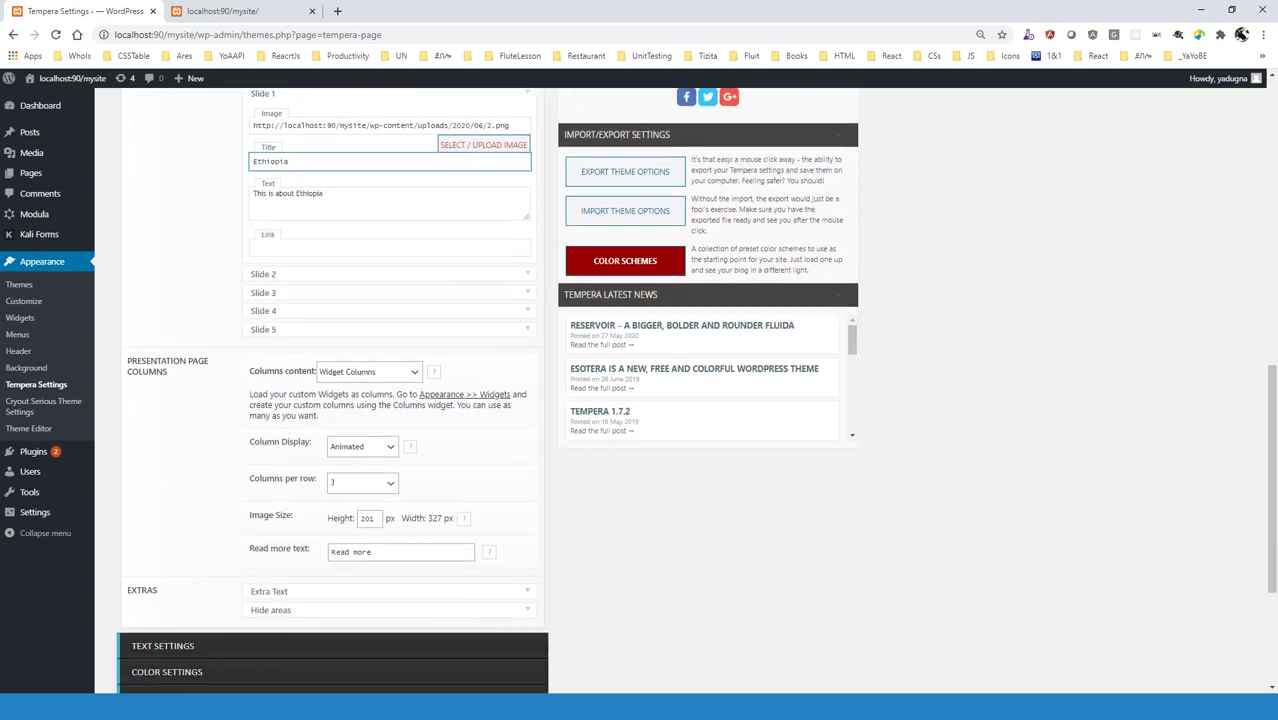
click(509, 646)
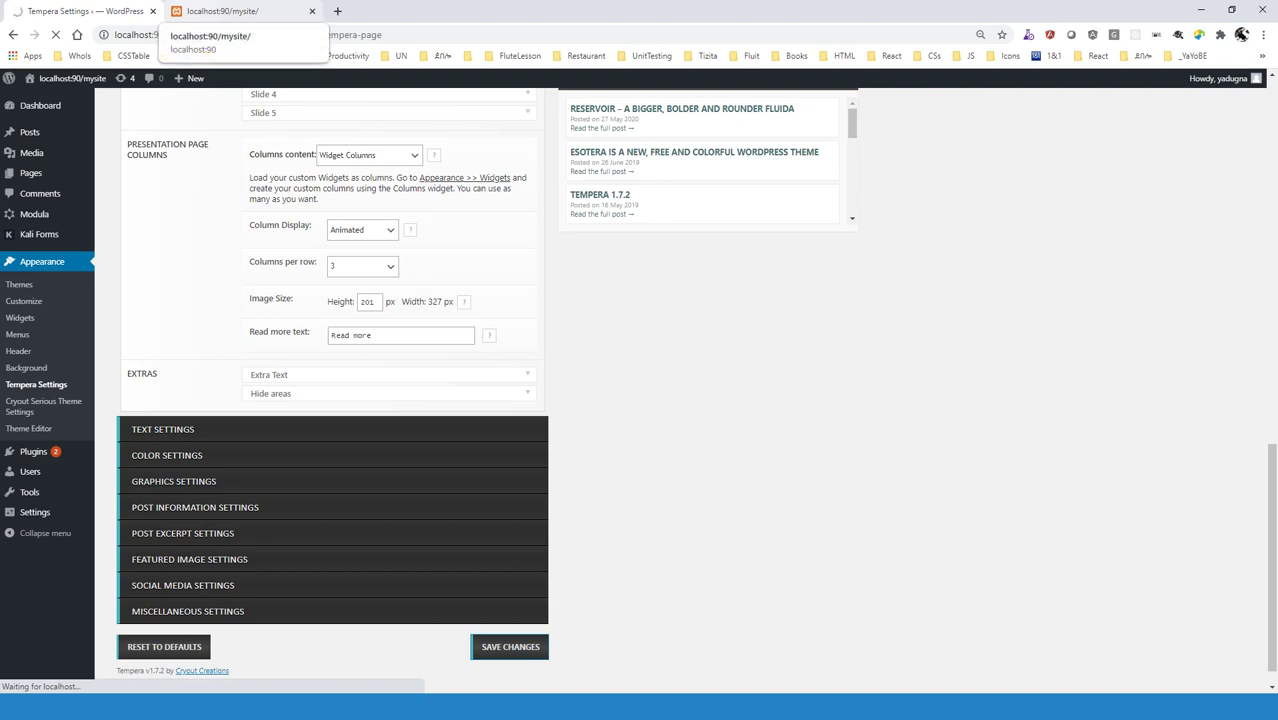
Step: Reload the mysite front page to check the edited slide, and return to the Tempera settings
click(230, 11)
key(F5)
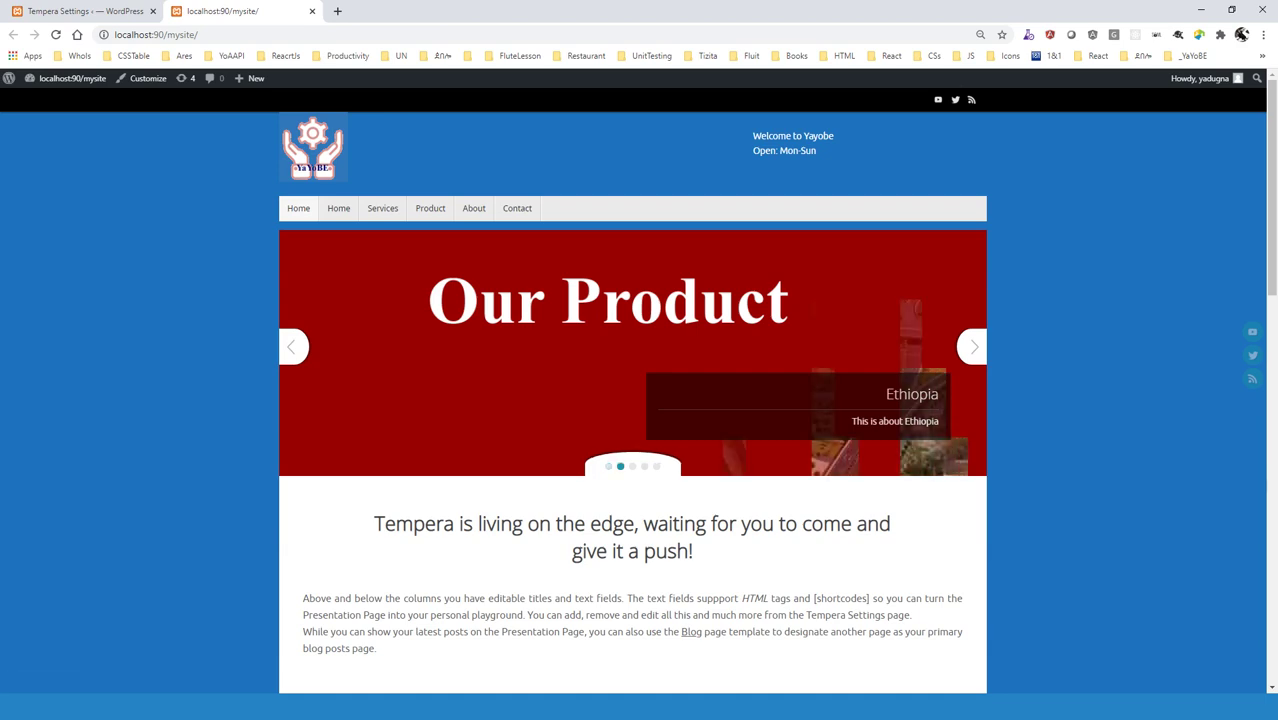
click(82, 11)
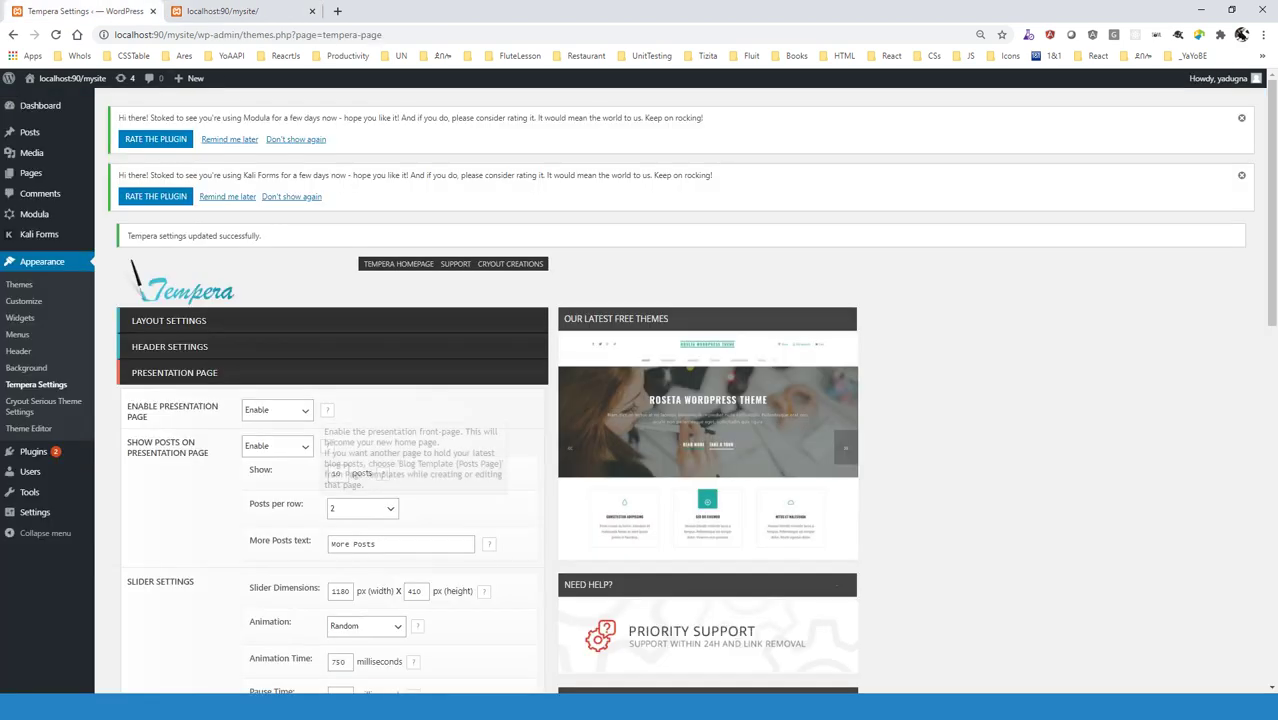
Step: Compare the Presentation Page settings with the heading, intro text and column sections on the site's front page
scroll(327, 446, down, 5)
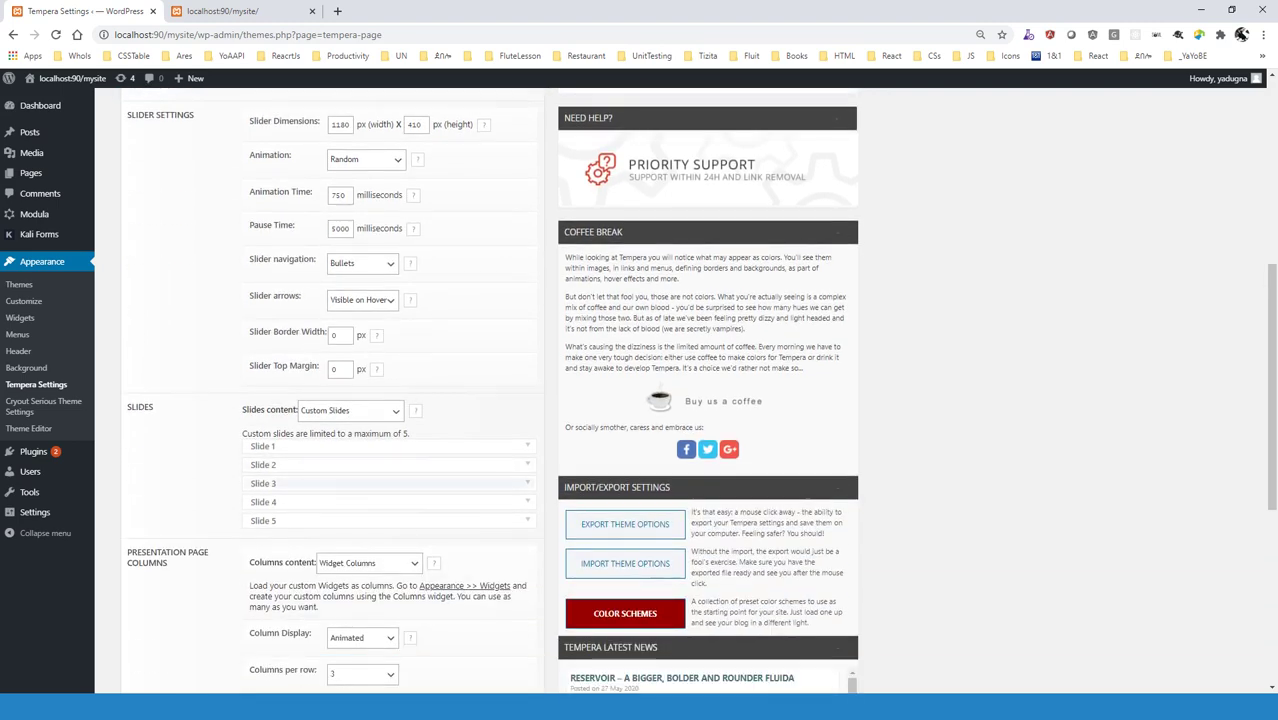
scroll(480, 390, down, 3)
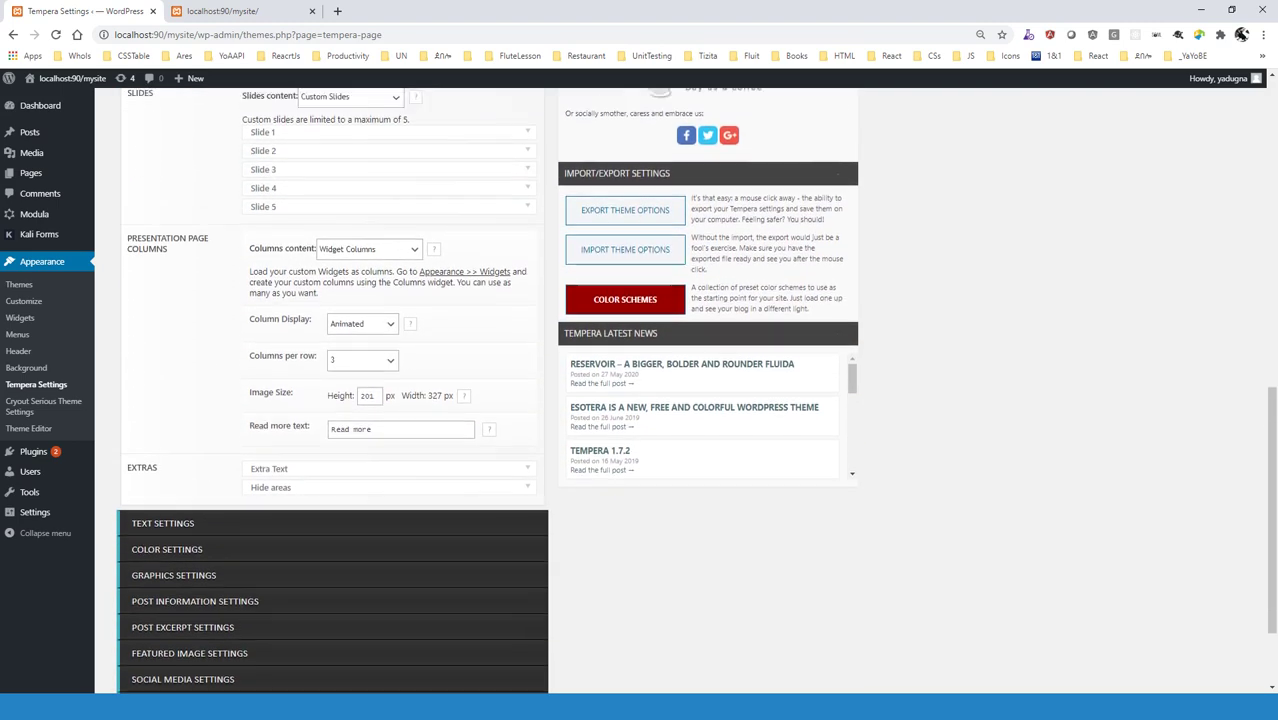
scroll(480, 390, up, 3)
key(ctrl+Tab)
scroll(632, 390, down, 6)
scroll(632, 390, up, 3)
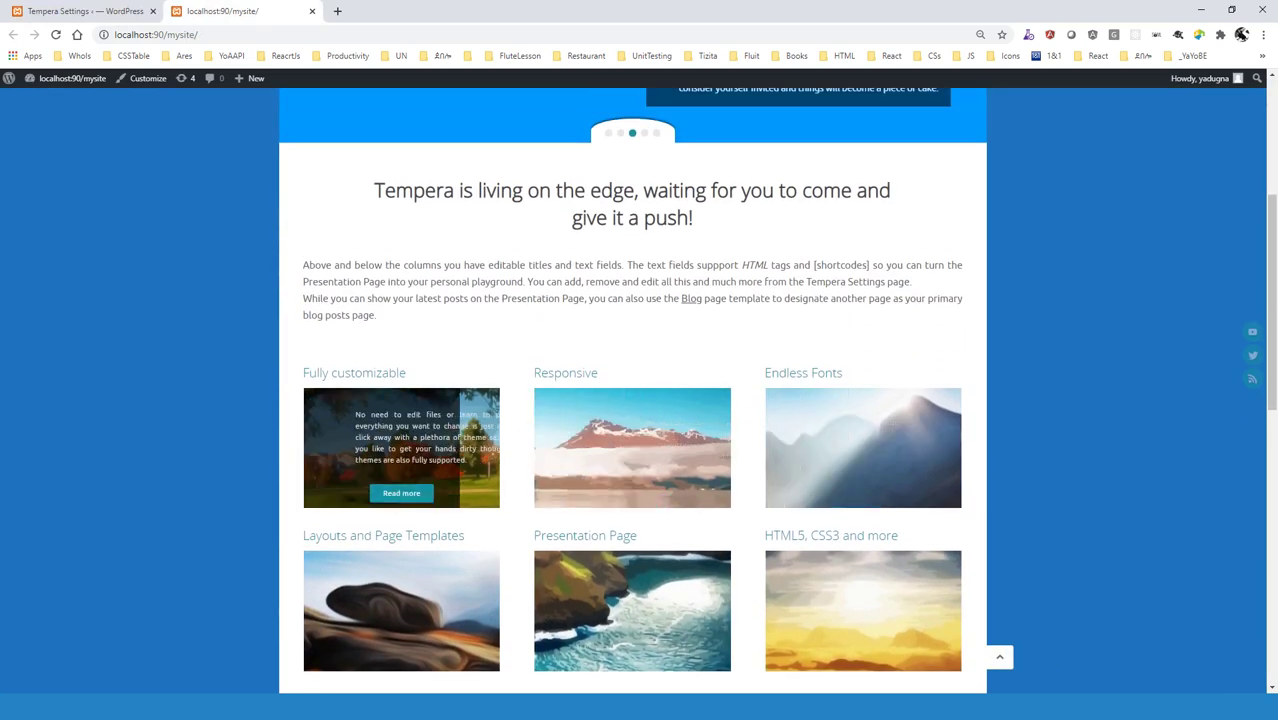
scroll(632, 390, up, 1)
key(ctrl+Tab)
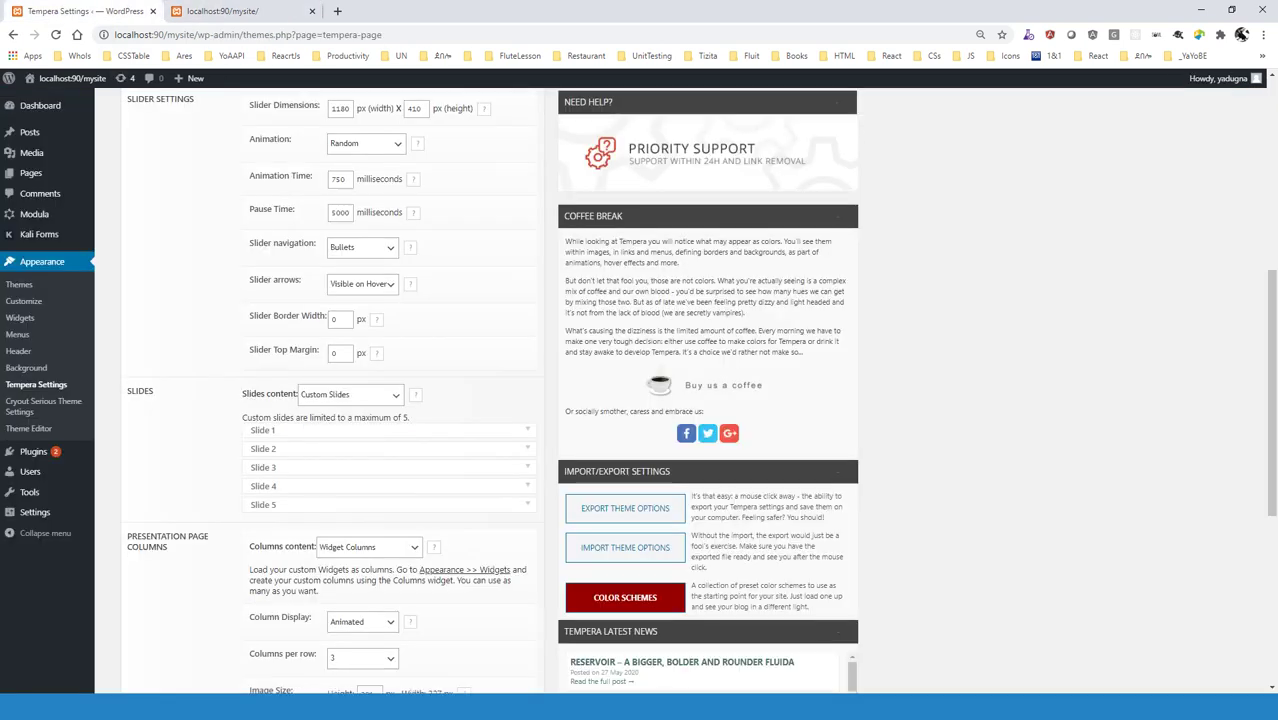
Step: Expand Extra Text in the presentation page's Extras and set the Top Title to "YaYoBE"
scroll(640, 390, down, 3)
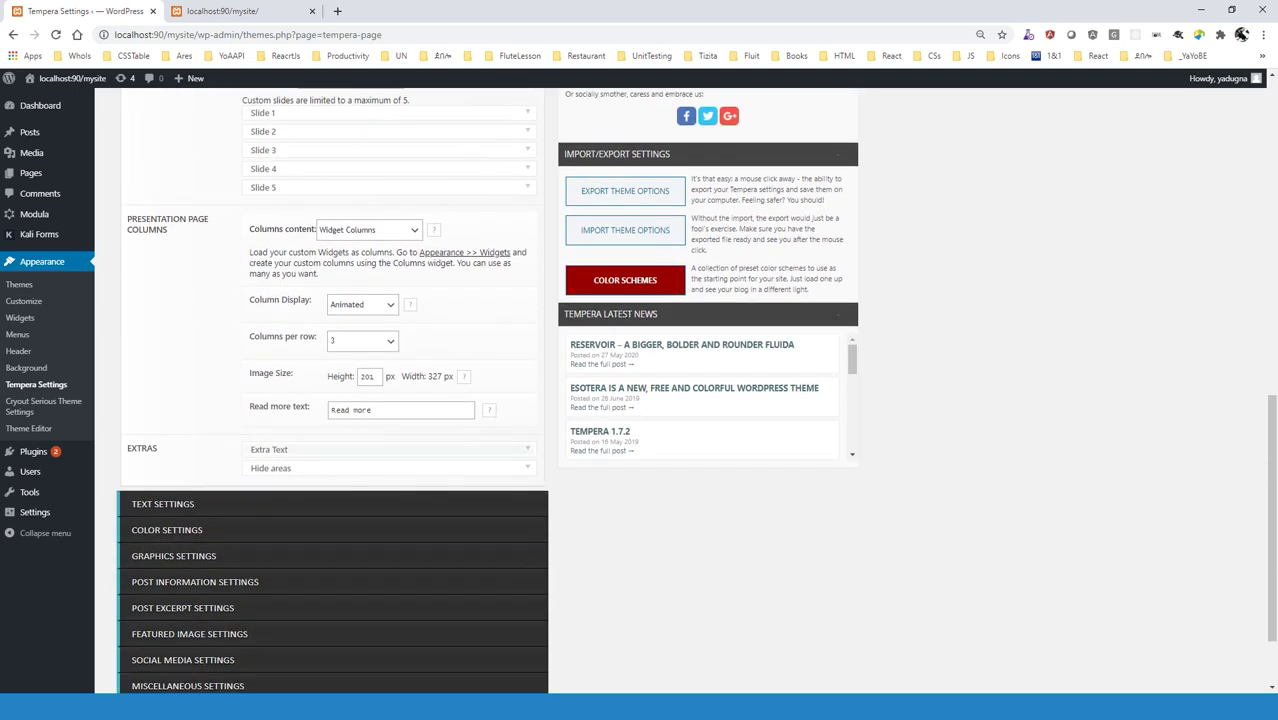
click(388, 449)
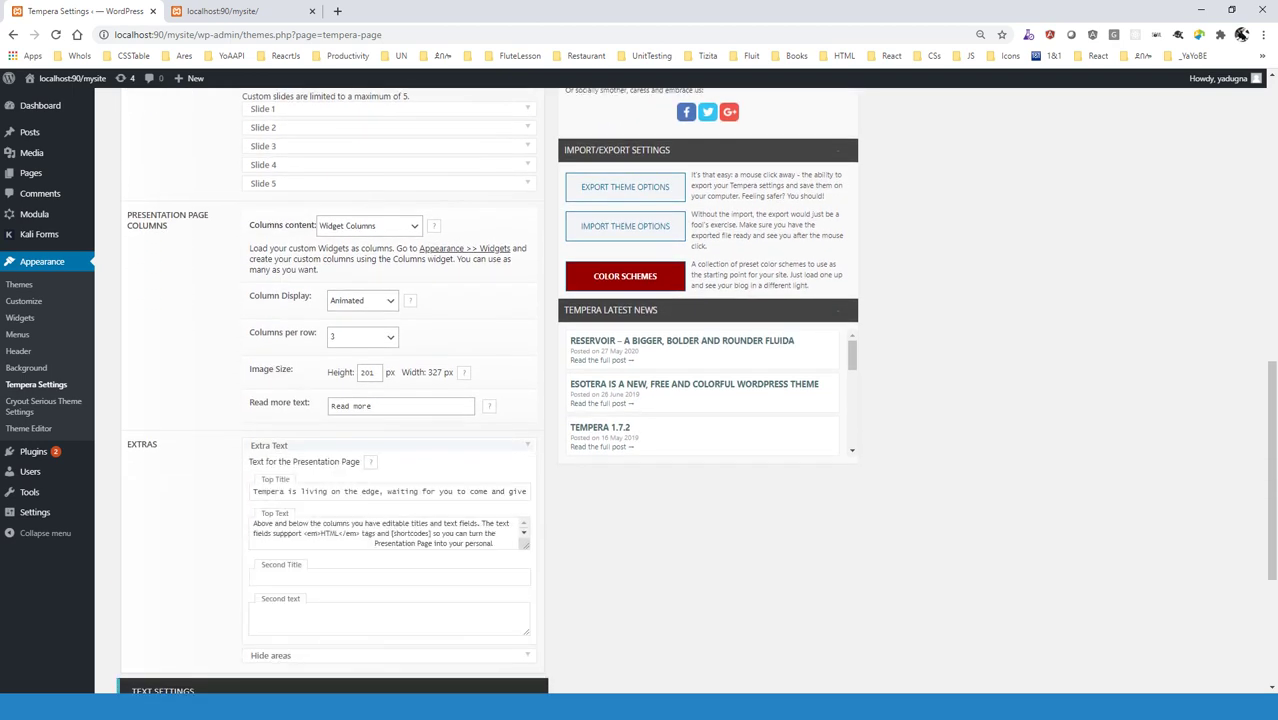
scroll(388, 449, down, 2)
scroll(640, 390, down, 1)
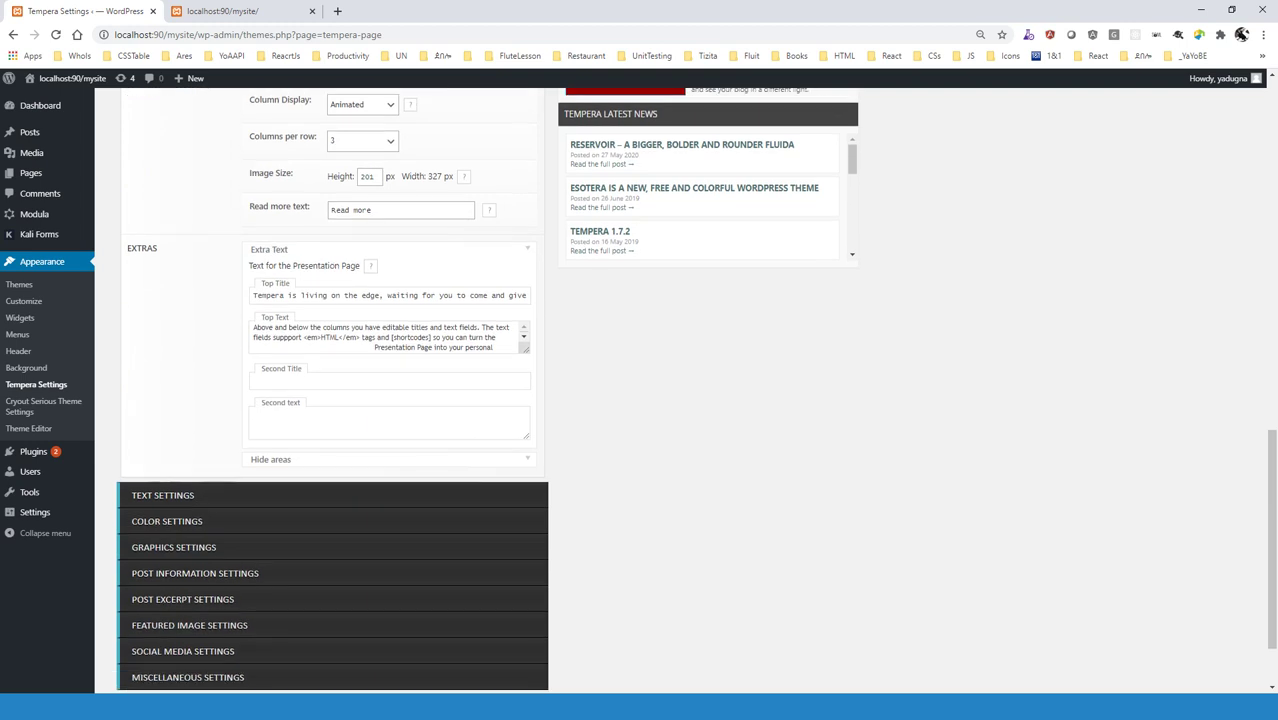
triple_click(315, 296)
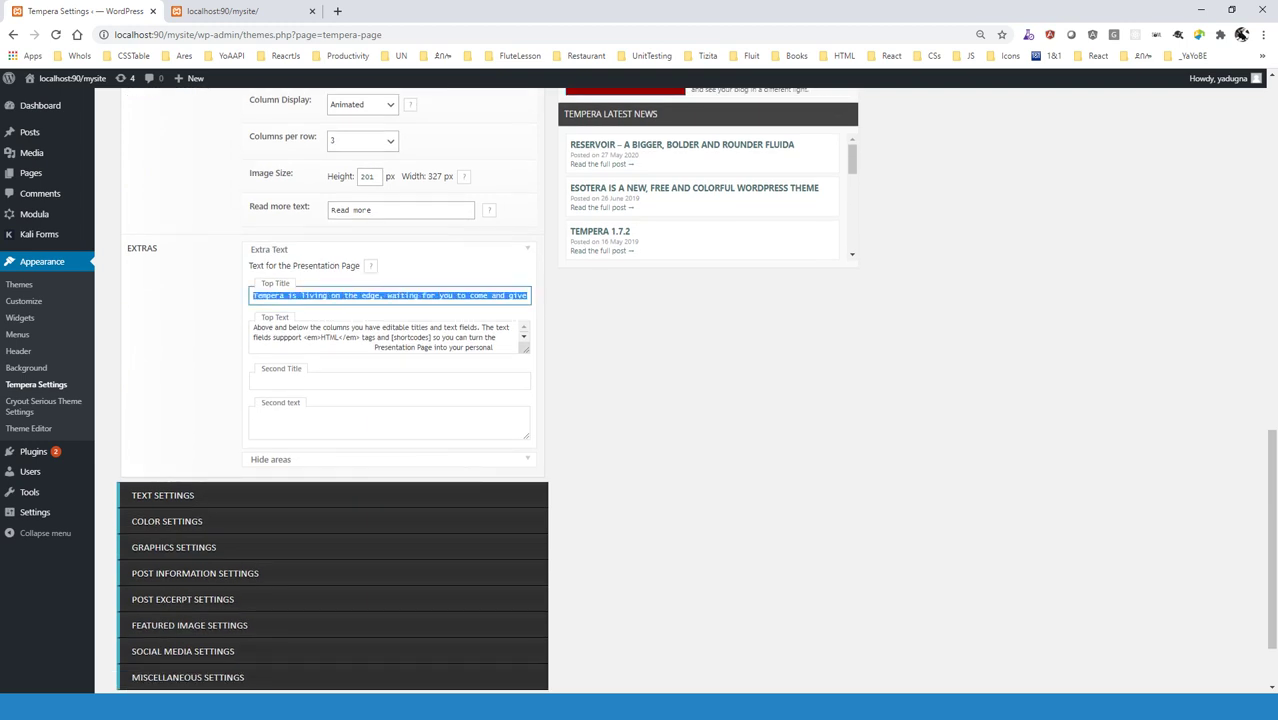
text(YaYoBE)
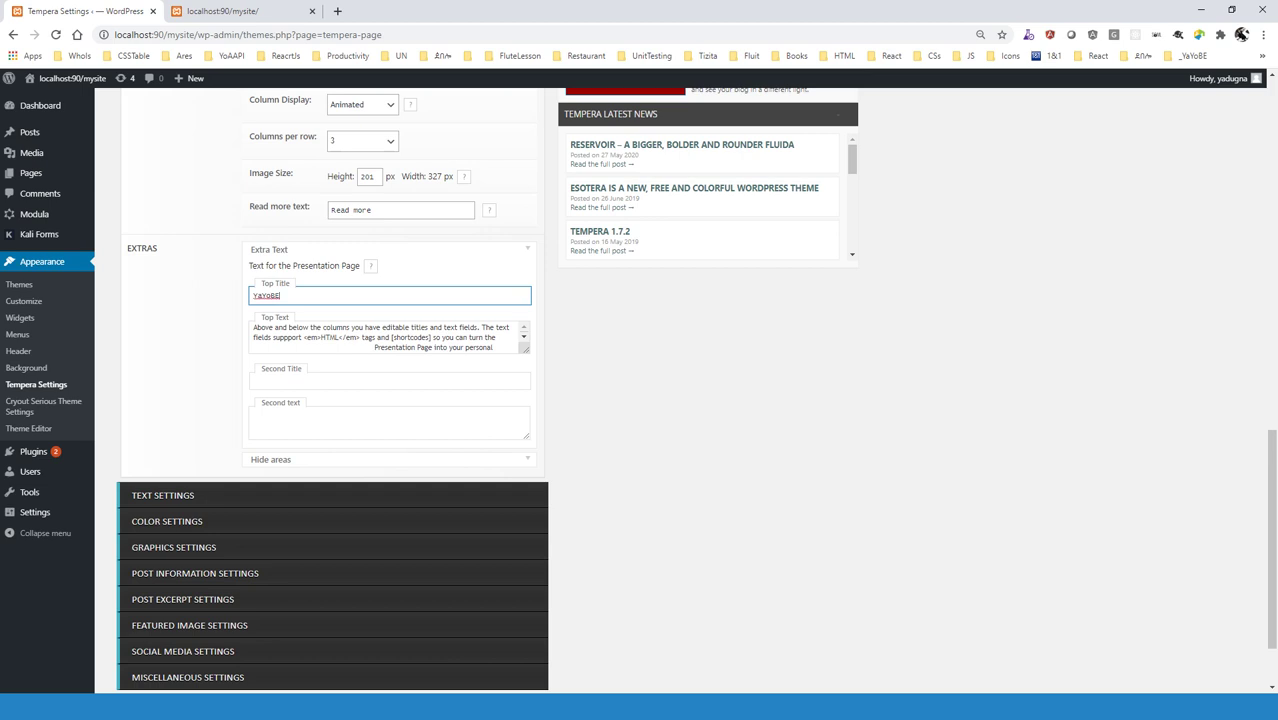
Step: Save the Tempera settings with the changed top title and reload the site's front page to check it
double_click(312, 337)
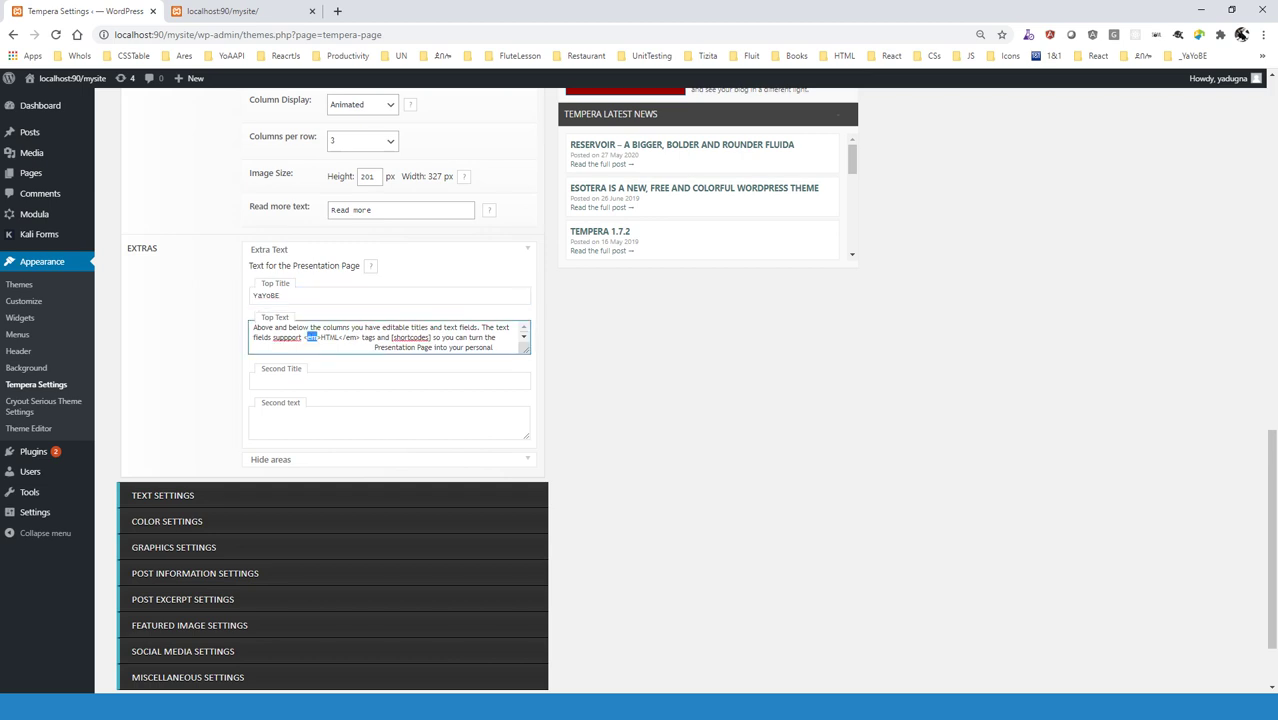
key(ctrl+s)
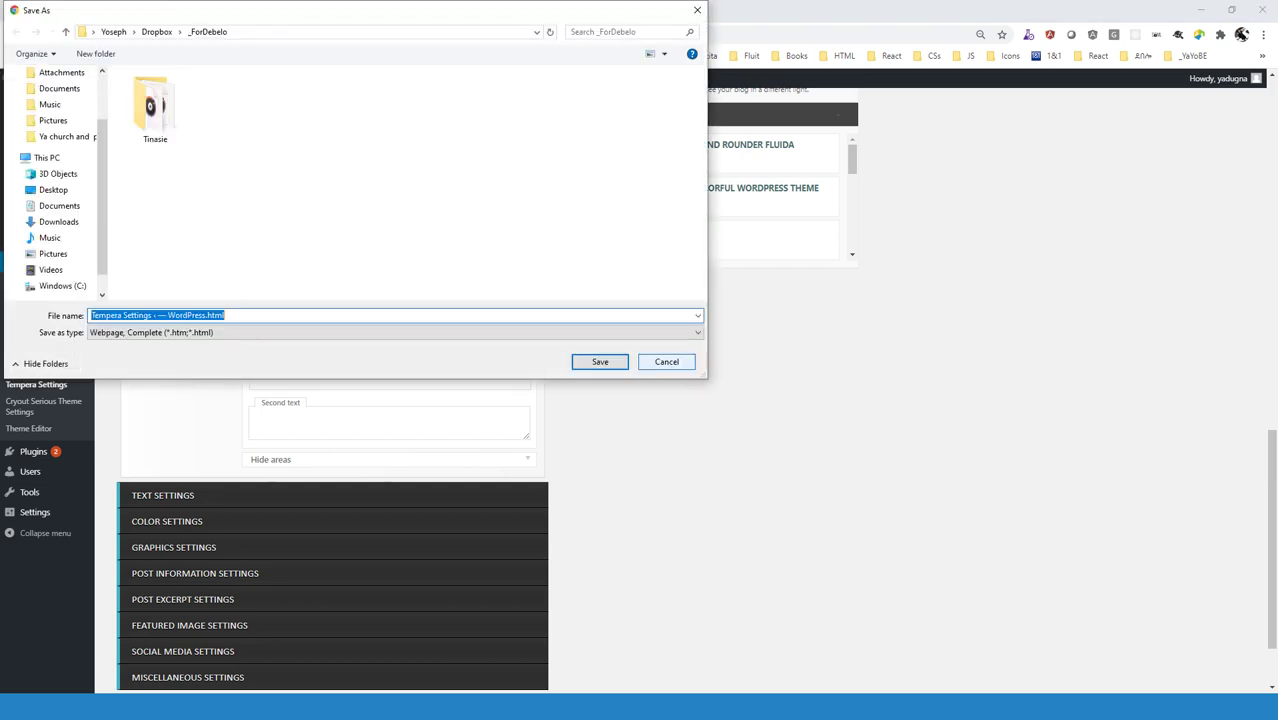
key(Escape)
scroll(696, 391, down, 1)
click(509, 618)
click(243, 11)
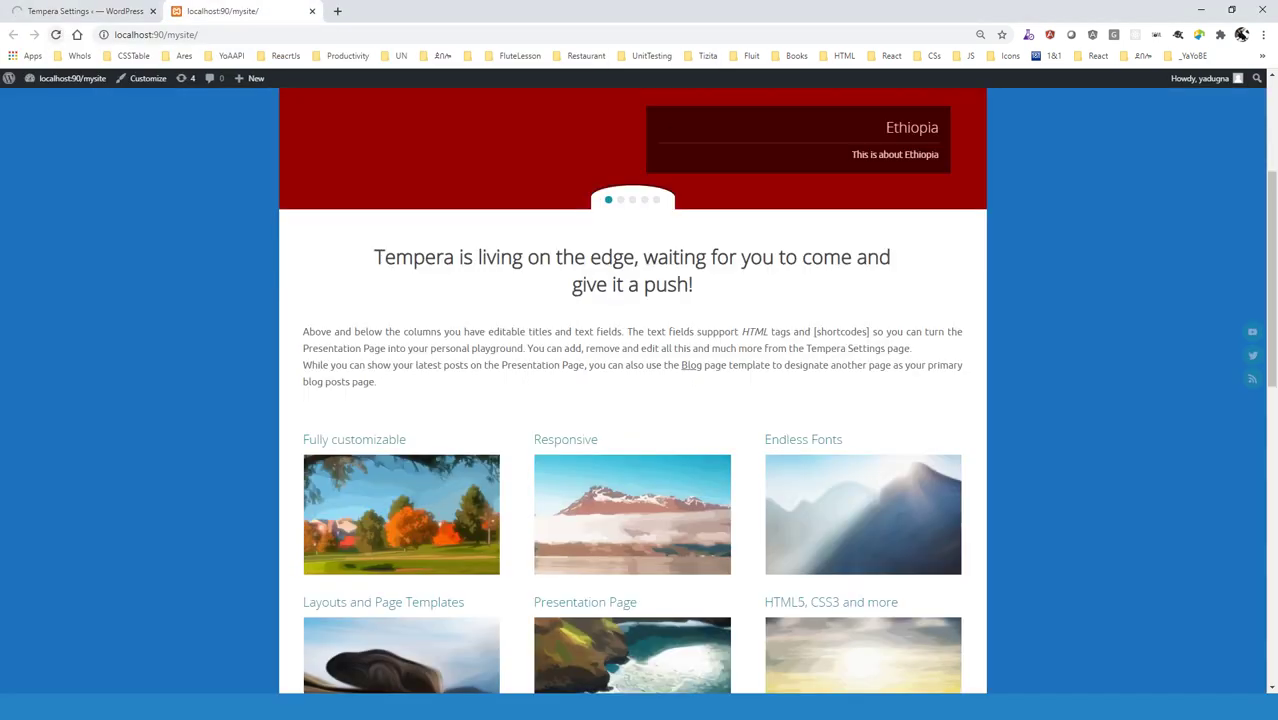
key(F5)
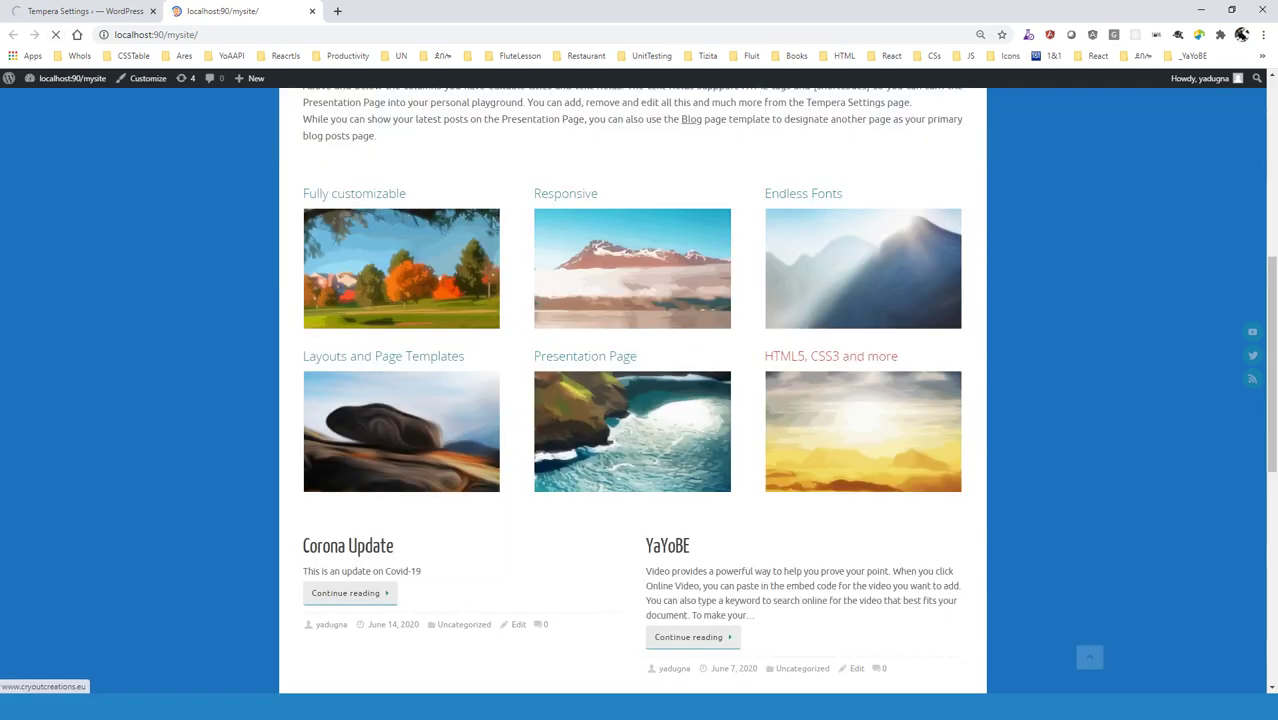
Step: Examine the image columns, post excerpts and widget areas on the mysite front page
scroll(632, 390, down, 3)
scroll(632, 390, up, 3)
scroll(632, 390, down, 4)
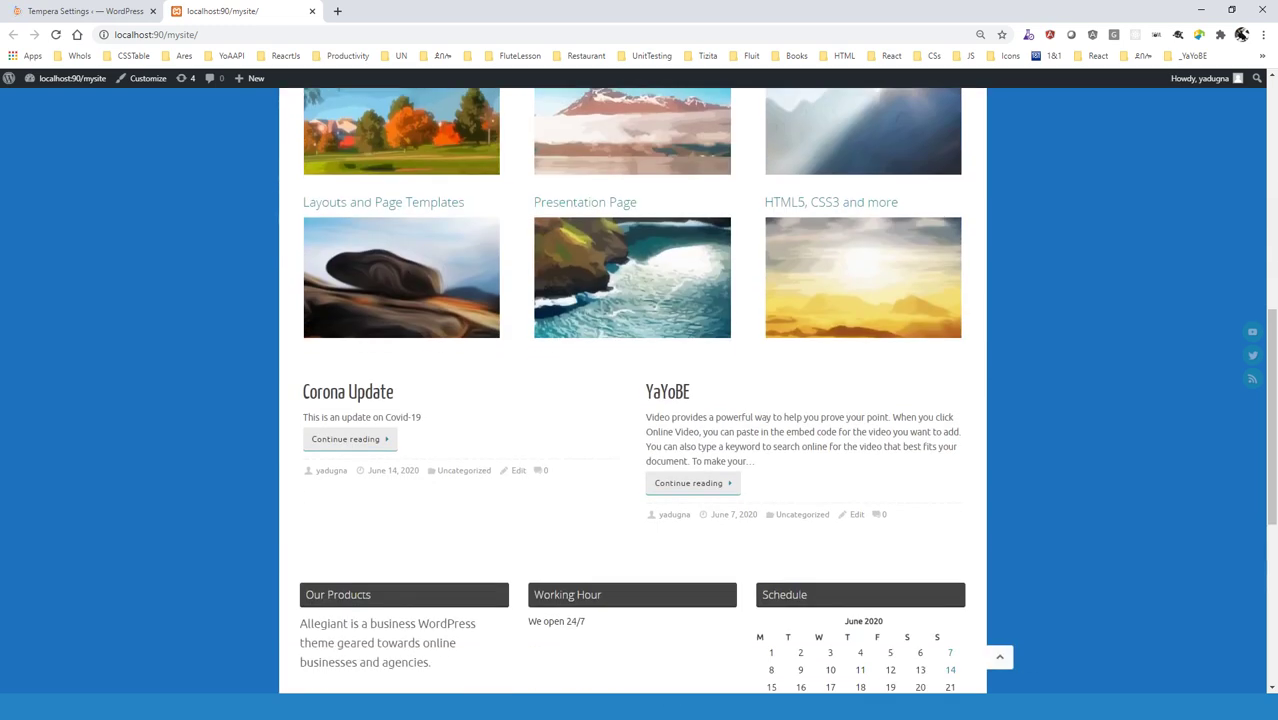
scroll(632, 400, up, 1)
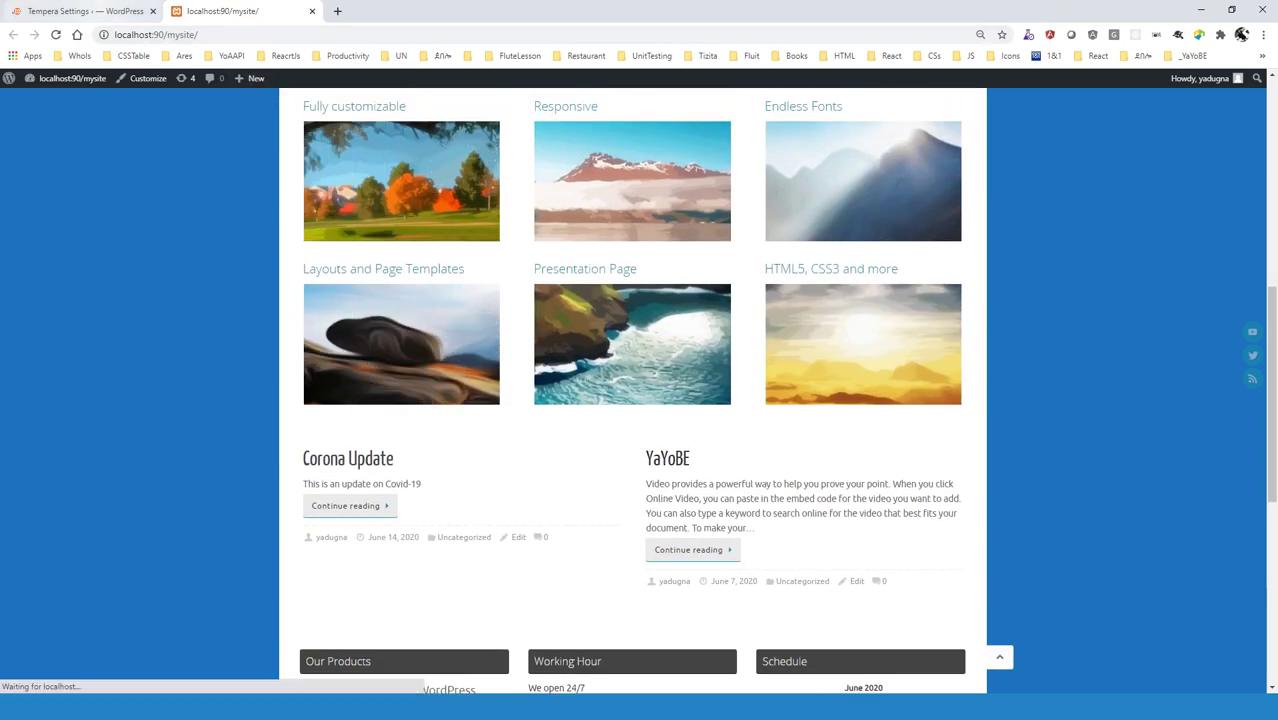
Step: Return to the Tempera settings and review the Presentation Page options for posts, slider, slides, columns and extras
click(80, 11)
scroll(632, 390, up, 10)
scroll(632, 390, down, 5)
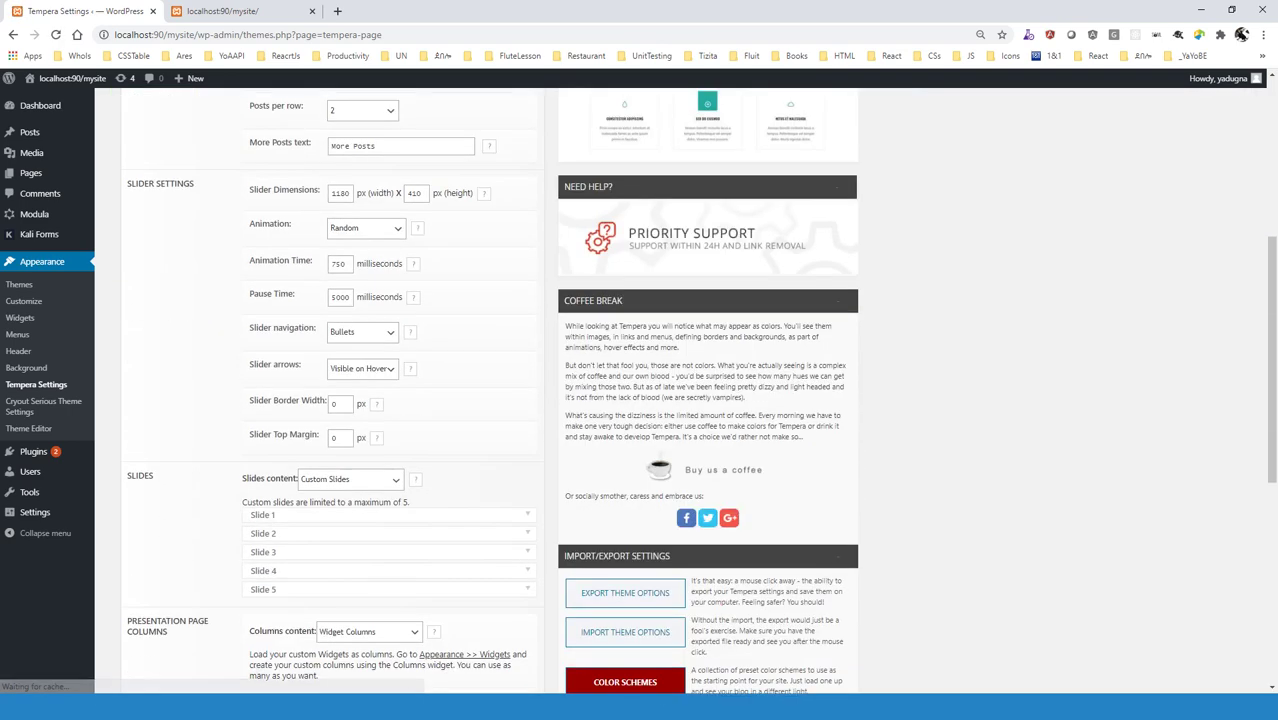
scroll(640, 400, down, 3)
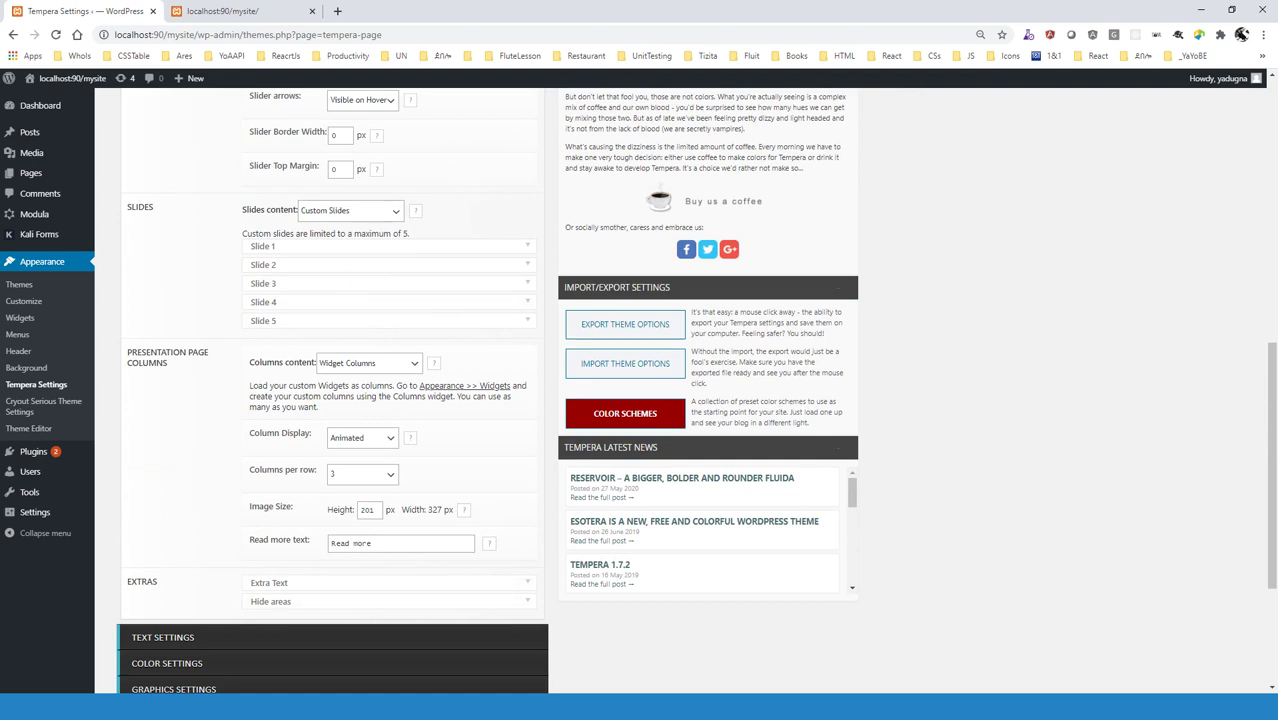
scroll(640, 400, down, 2)
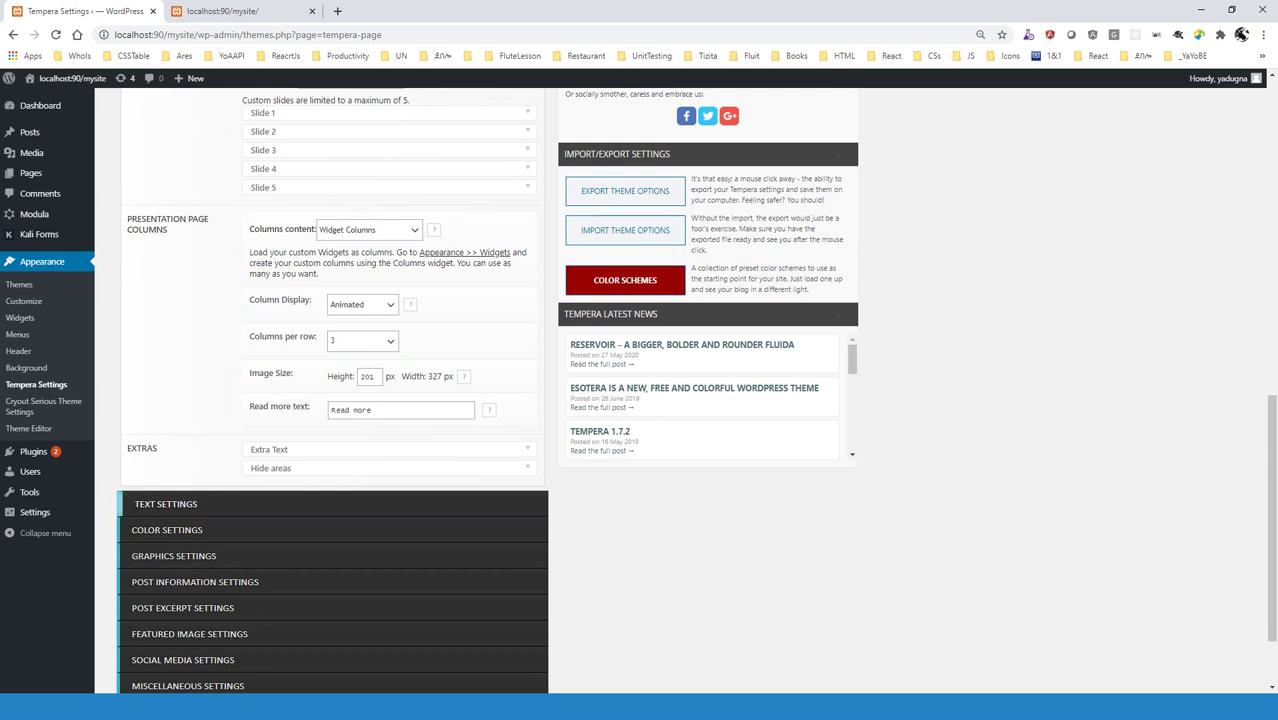
scroll(640, 400, up, 6)
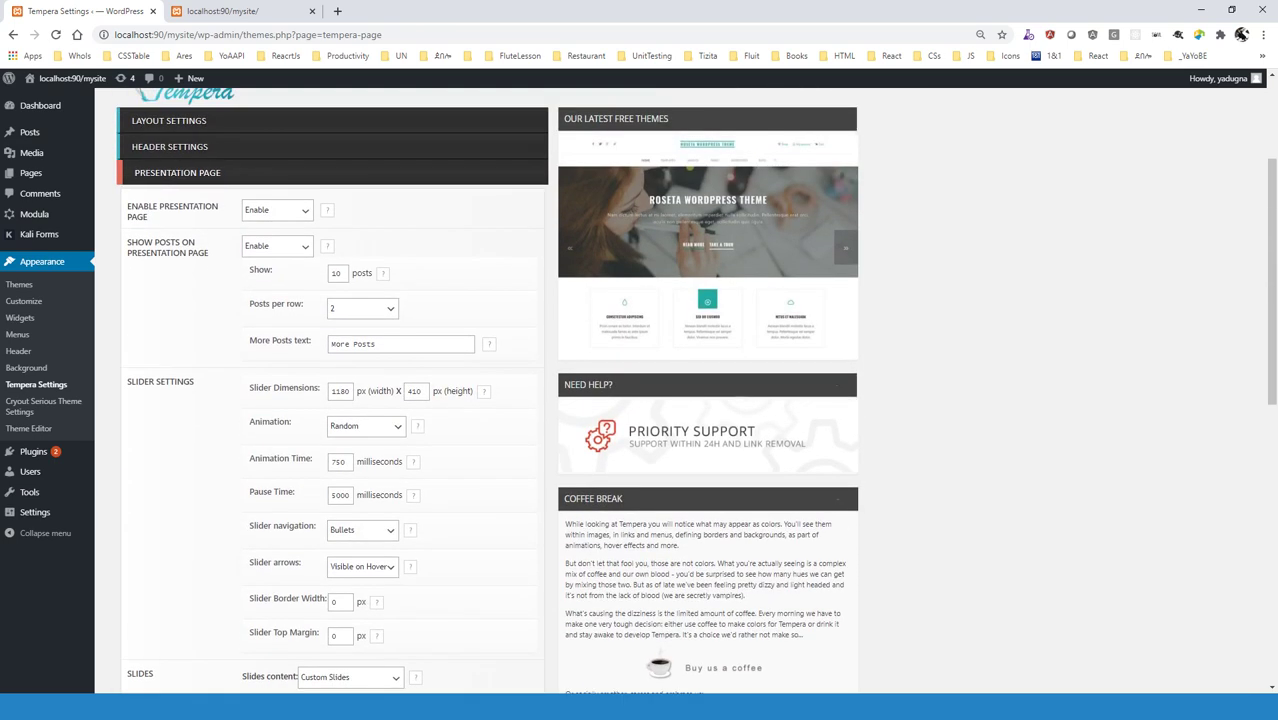
Step: Go back to the mysite front page and examine its heading and intro text, image columns, posts, widgets and footer
click(222, 11)
scroll(640, 400, up, 5)
scroll(640, 400, up, 2)
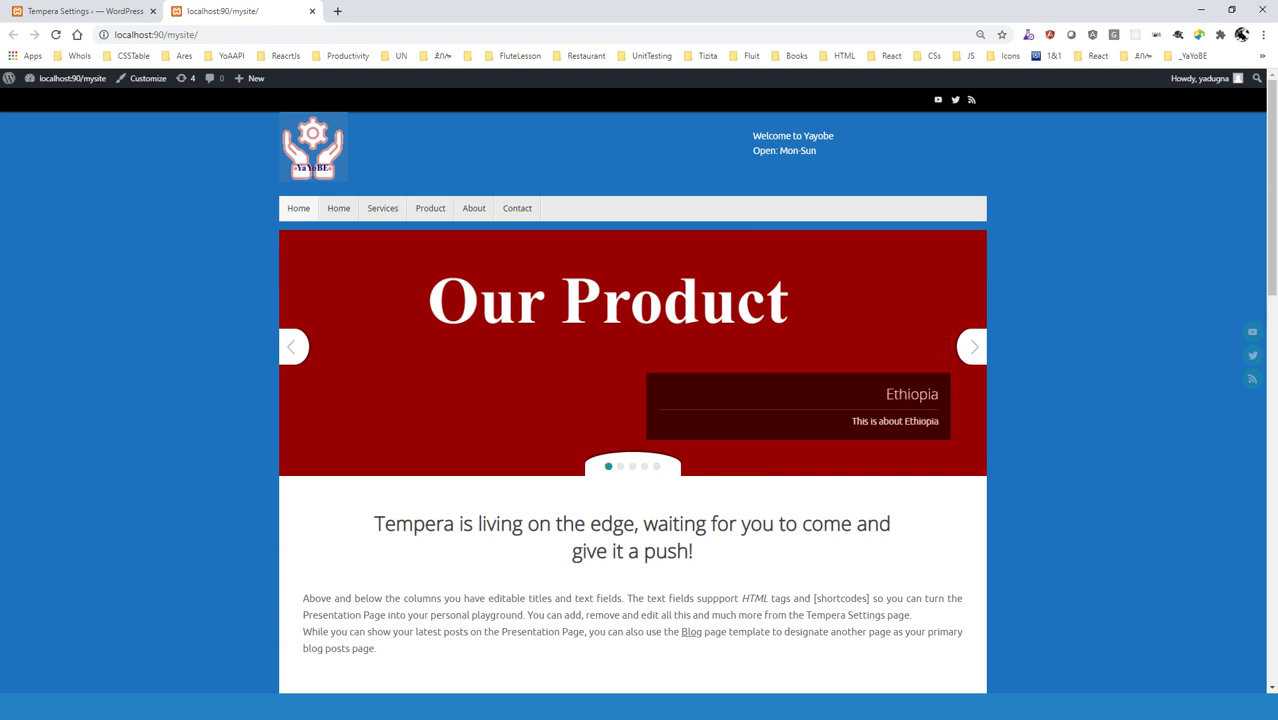
drag(374, 522, 376, 648)
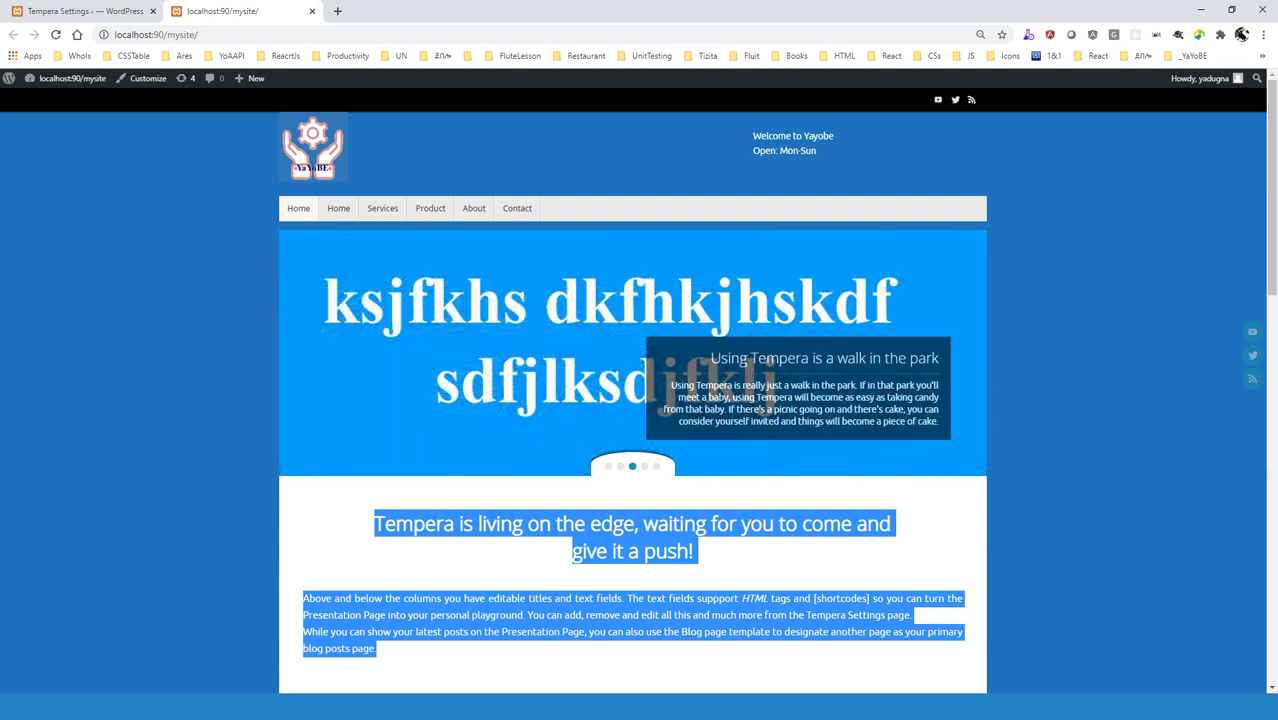
scroll(638, 387, down, 1)
scroll(638, 387, down, 1)
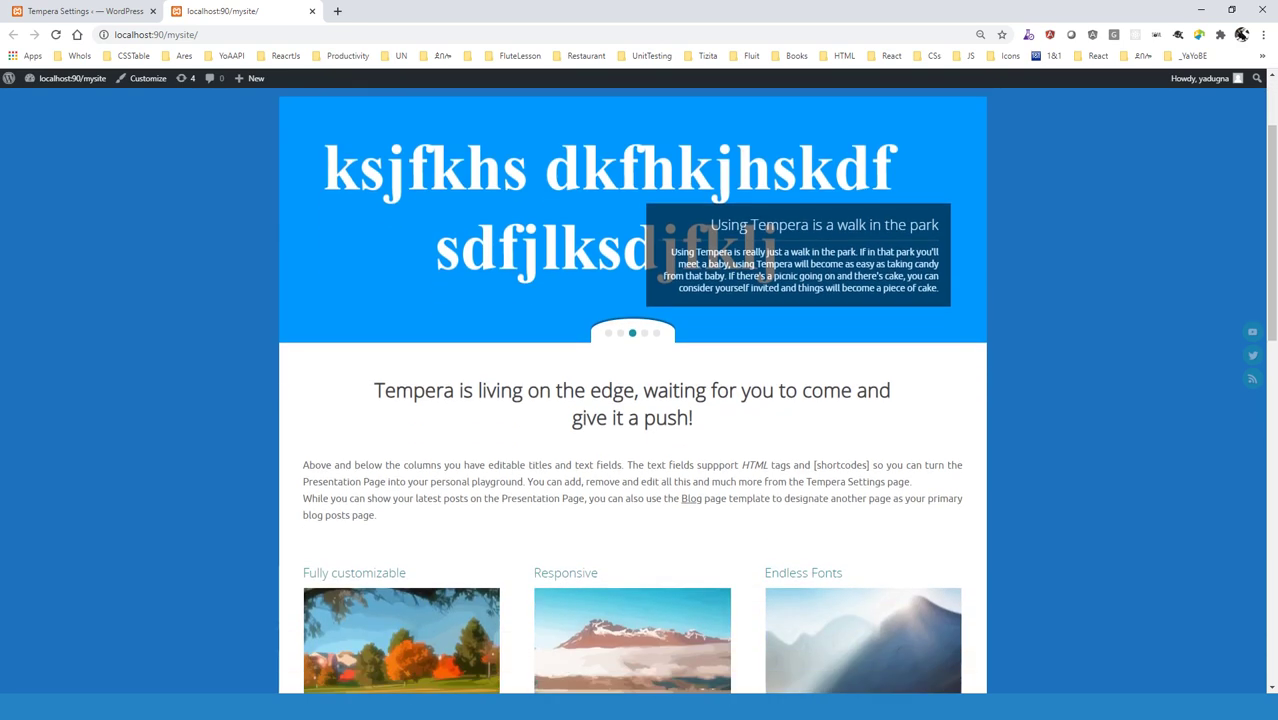
scroll(638, 390, down, 5)
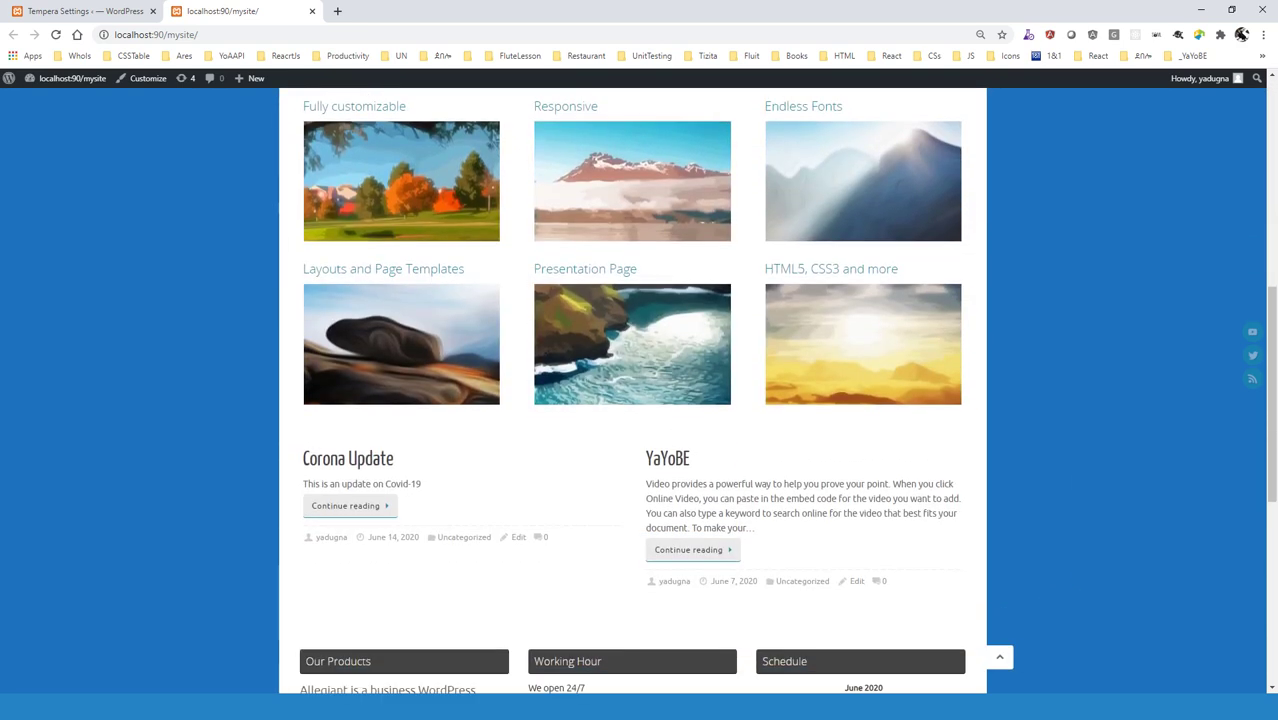
scroll(638, 390, down, 5)
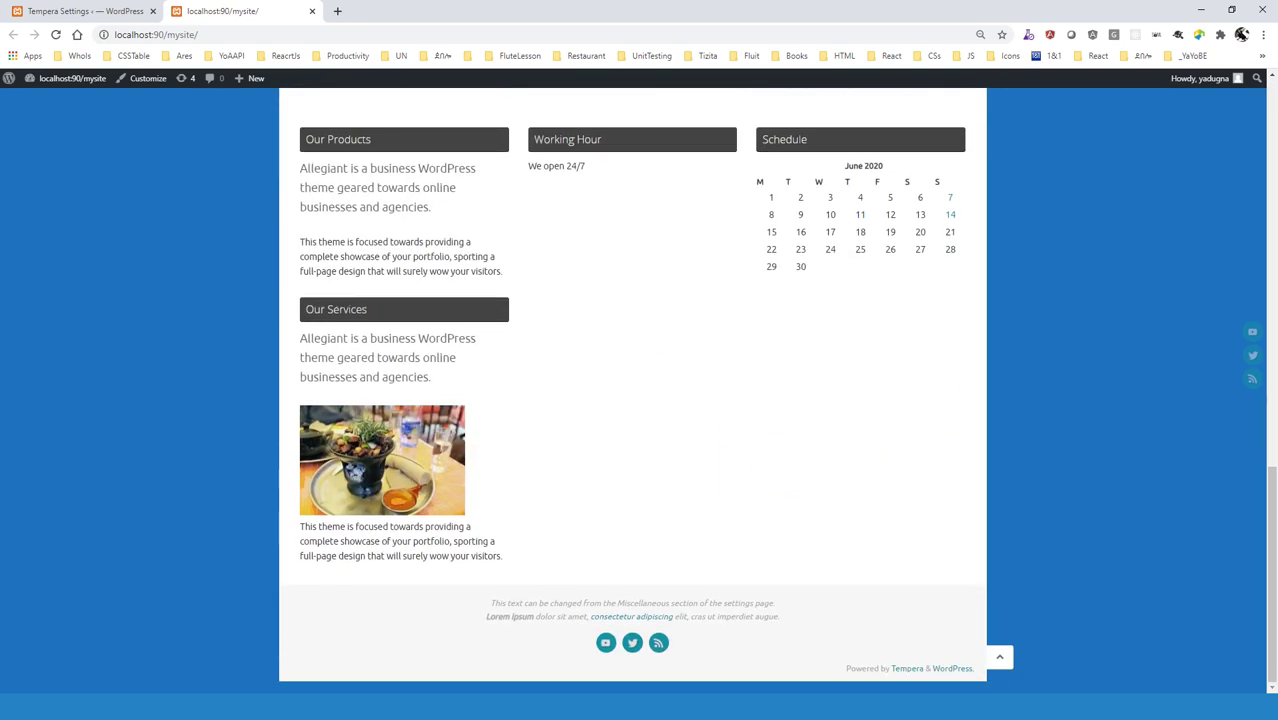
scroll(455, 225, up, 10)
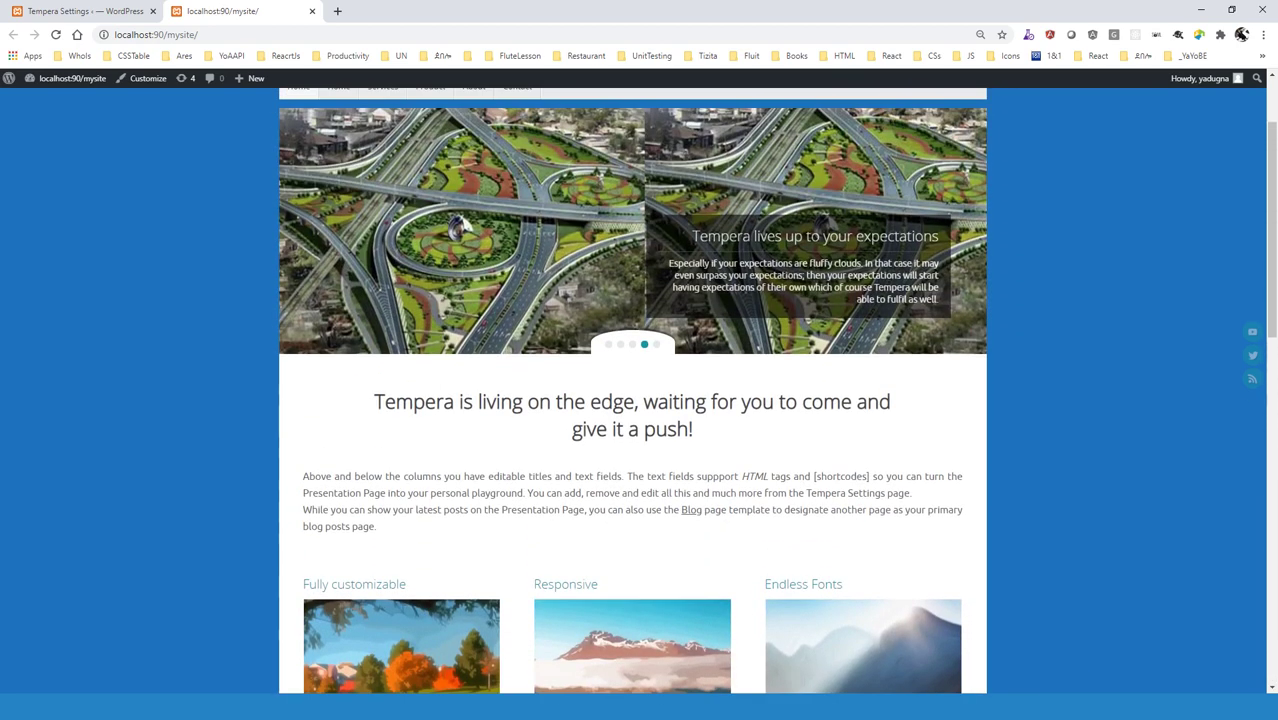